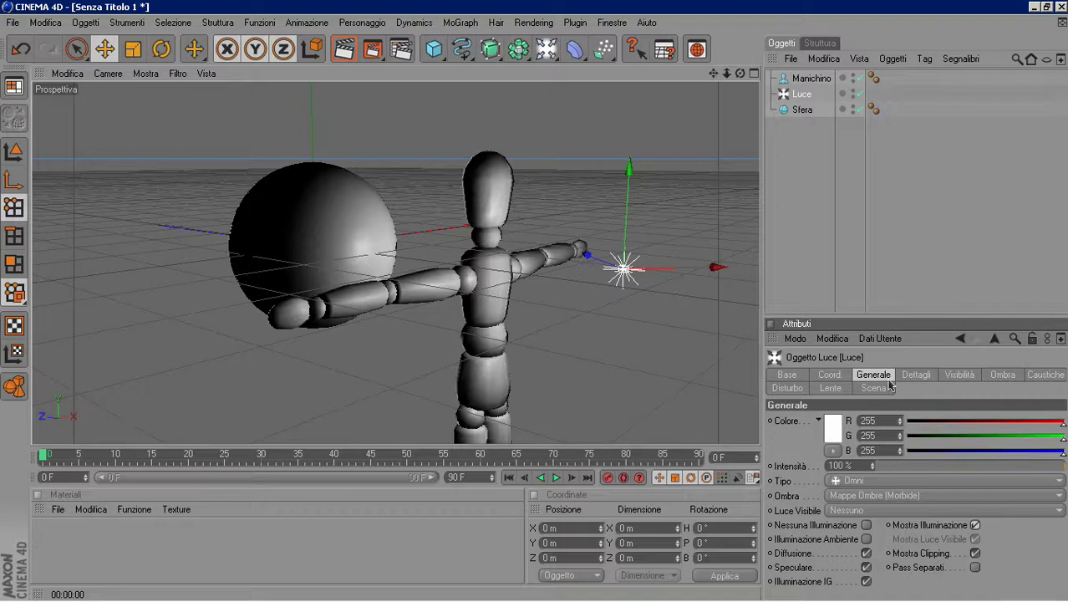
Set the light's Distanza Esterna visibility to 11 m and render the active view
{"action": "left_click", "coordinate": [917, 376]}
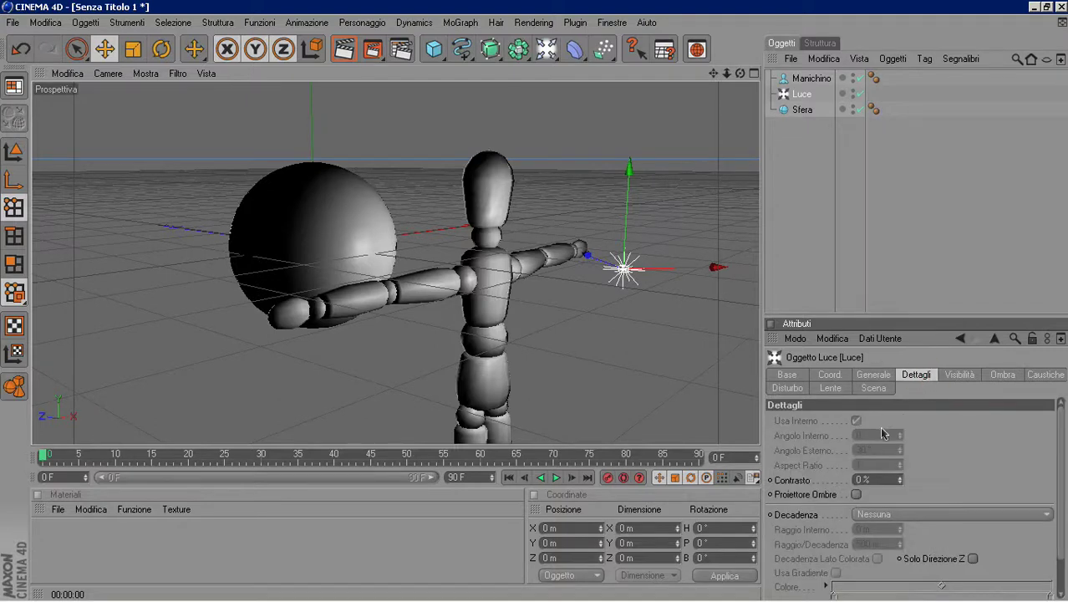
{"action": "scroll", "coordinate": [1062, 489], "scroll_direction": "down", "scroll_amount": 2}
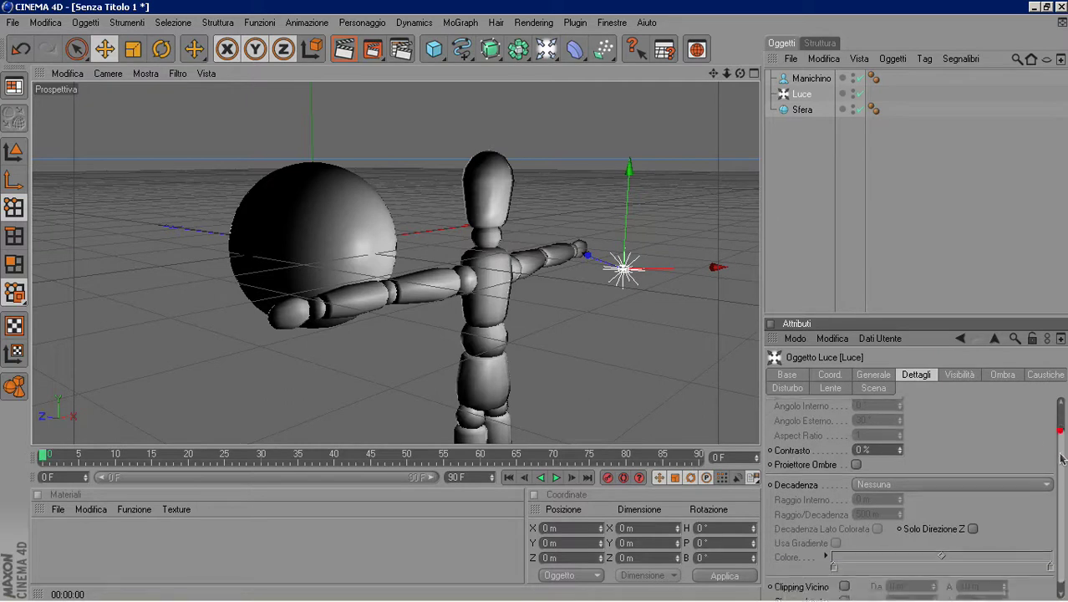
{"action": "scroll", "coordinate": [1062, 489], "scroll_direction": "up", "scroll_amount": 2}
{"action": "left_click", "coordinate": [961, 376]}
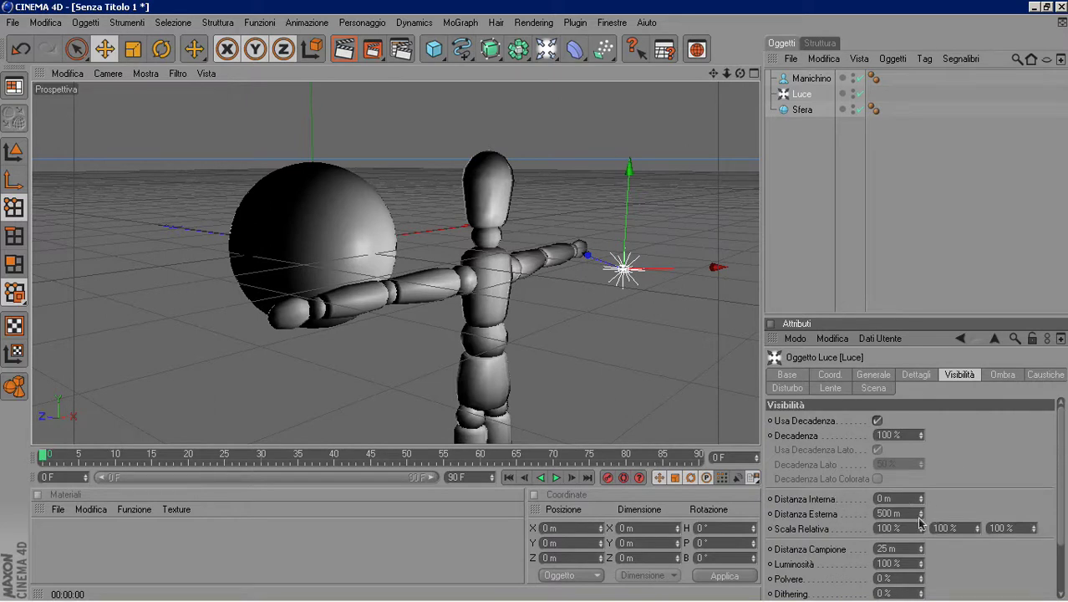
{"action": "left_click_drag", "start_coordinate": [924, 519], "coordinate": [922, 515]}
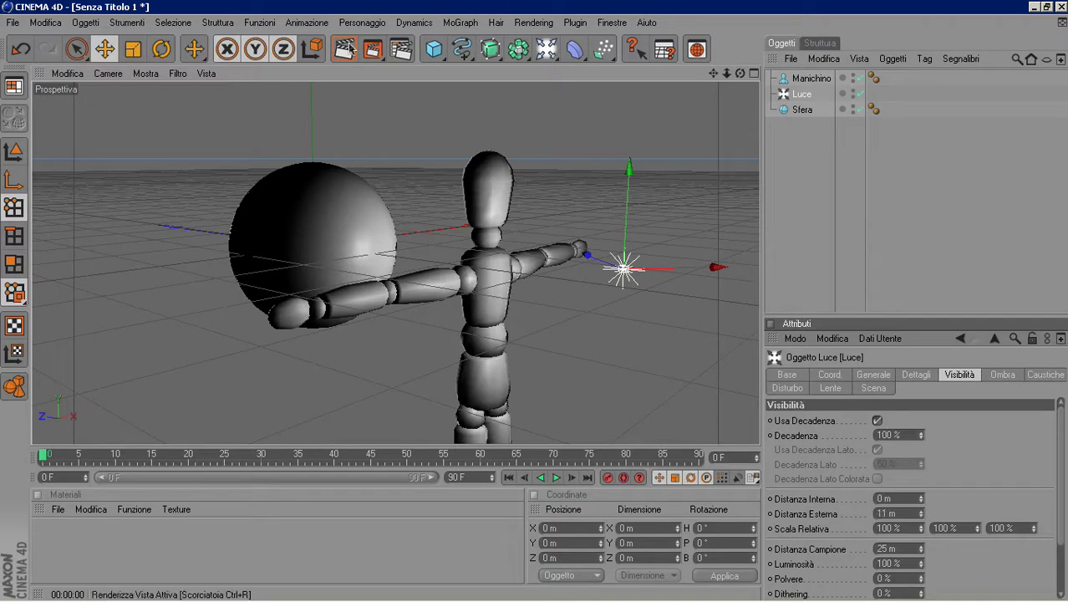
{"action": "left_click", "coordinate": [346, 49]}
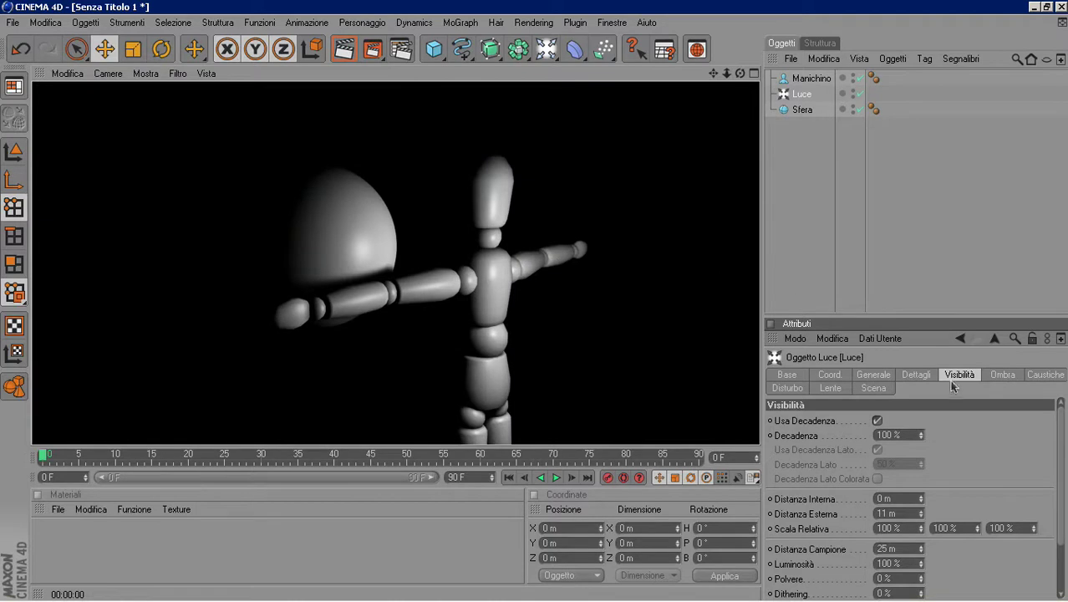
{"action": "left_click", "coordinate": [873, 374]}
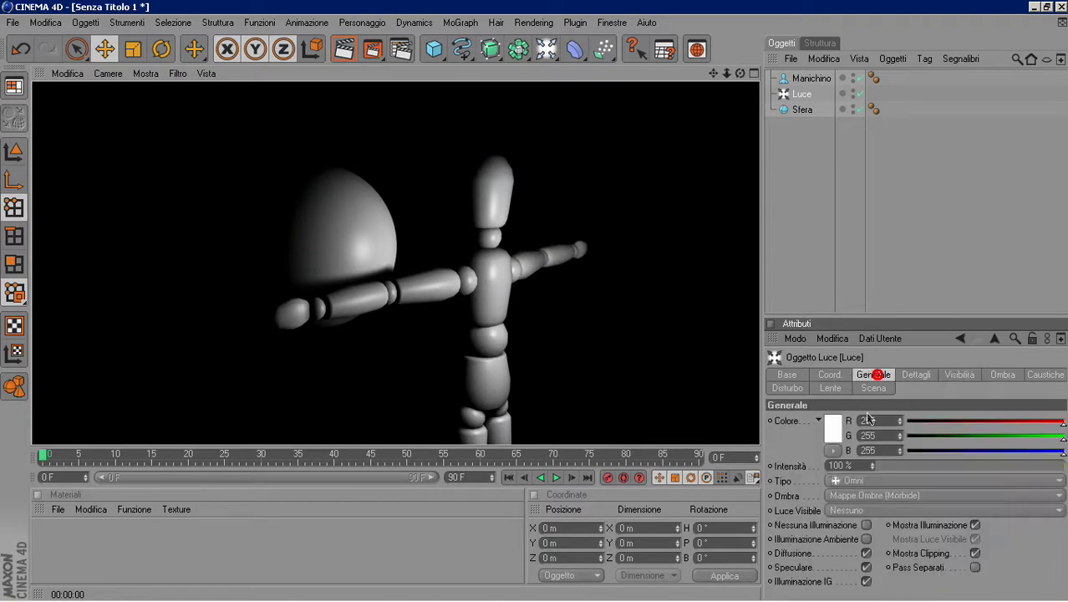
Set Luce Visibile to Visibile and render to show the light's glowing point
{"action": "left_click", "coordinate": [846, 510]}
{"action": "left_click", "coordinate": [853, 524]}
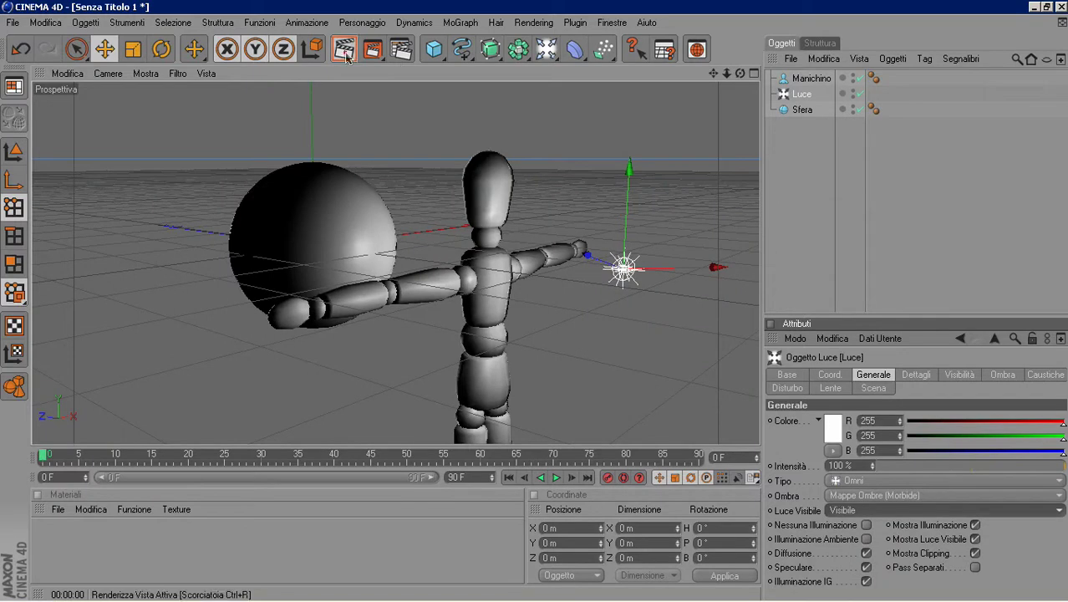
{"action": "left_click", "coordinate": [344, 49]}
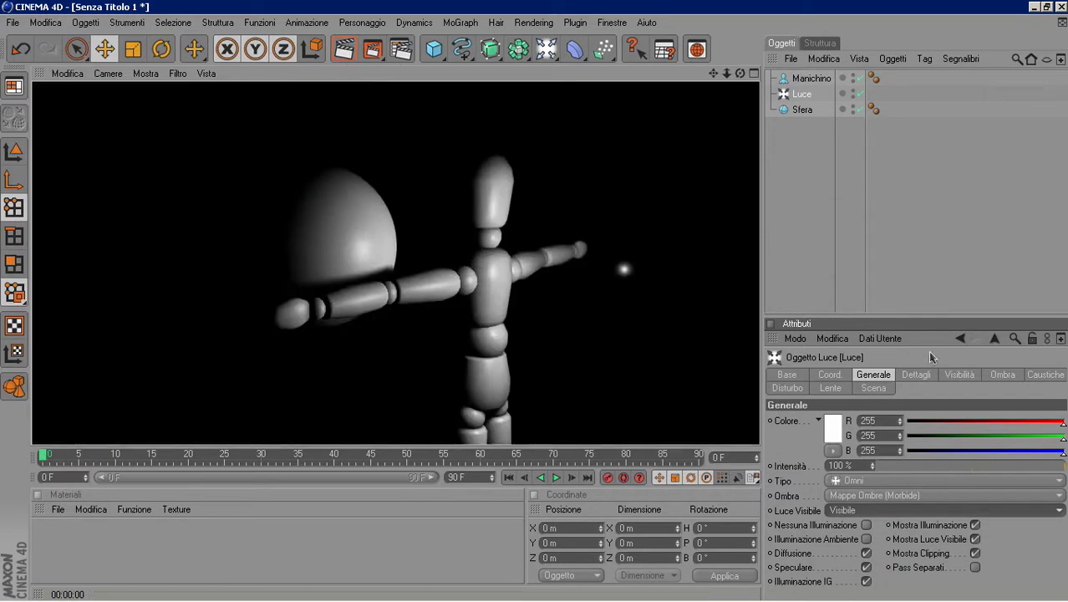
{"action": "left_click", "coordinate": [959, 374]}
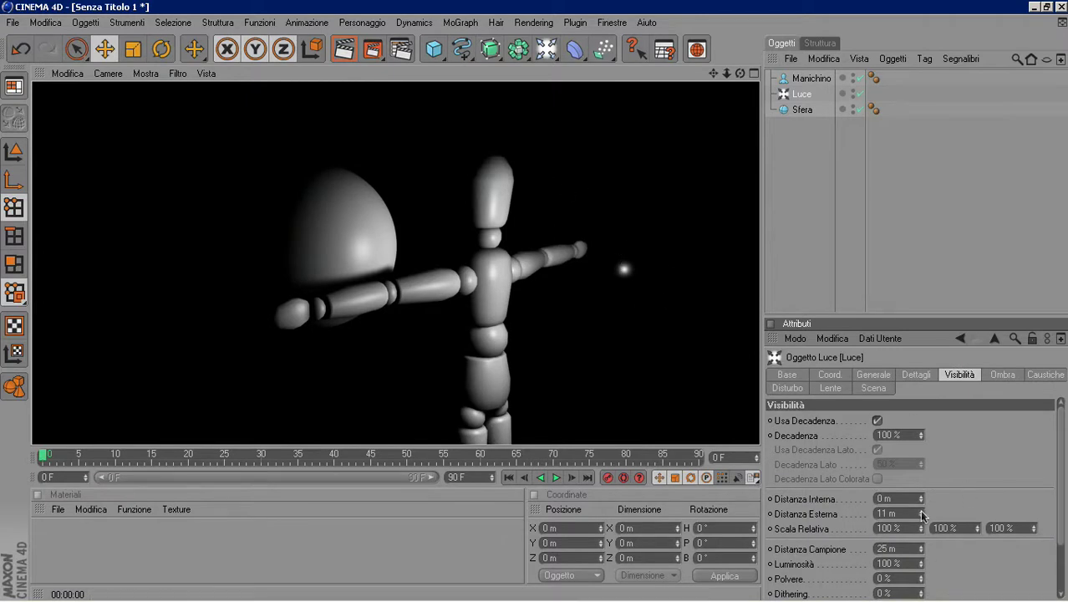
Set the visible light to 40 m outer distance, 226% Luminosità and 100% Polvere, rendering each change
{"action": "left_click_drag", "start_coordinate": [922, 515], "coordinate": [922, 501]}
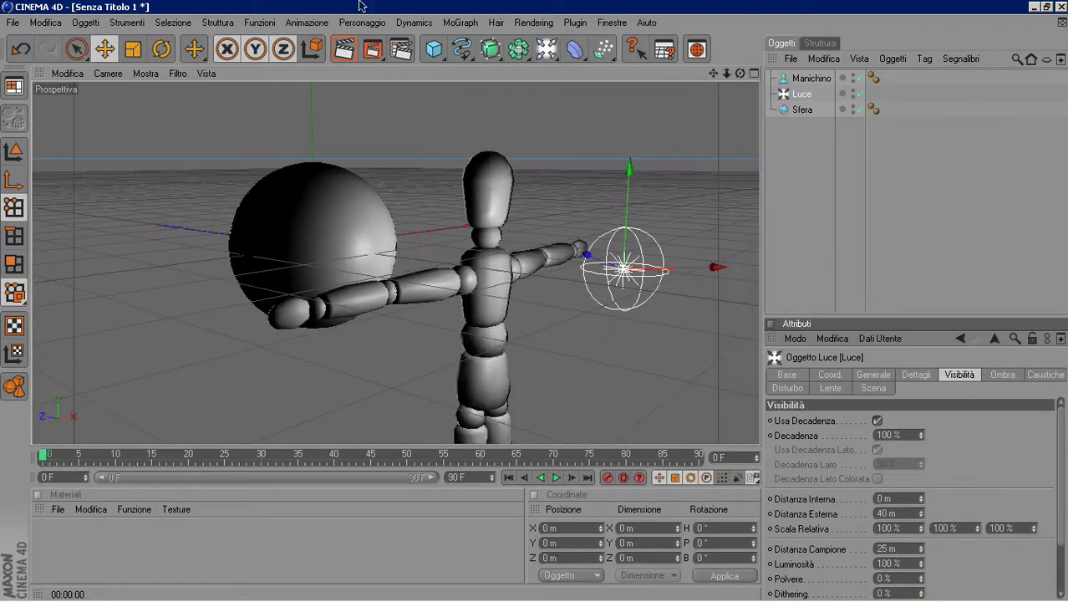
{"action": "left_click", "coordinate": [343, 49]}
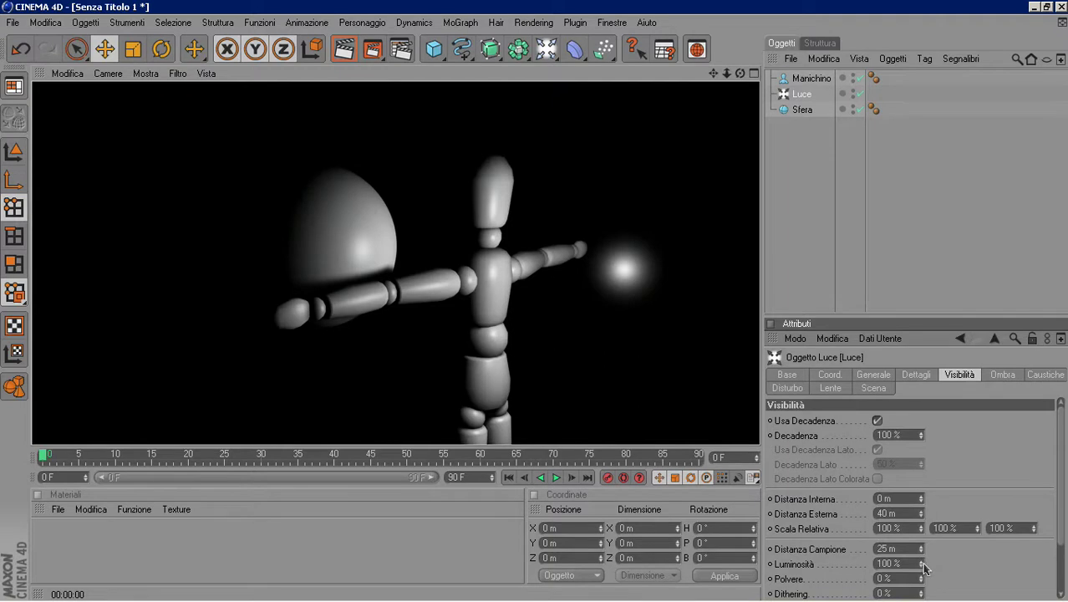
{"action": "mouse_move", "coordinate": [924, 568]}
{"action": "left_mouse_down"}
{"action": "mouse_move", "coordinate": [924, 547]}
{"action": "mouse_move", "coordinate": [922, 561]}
{"action": "left_mouse_up"}
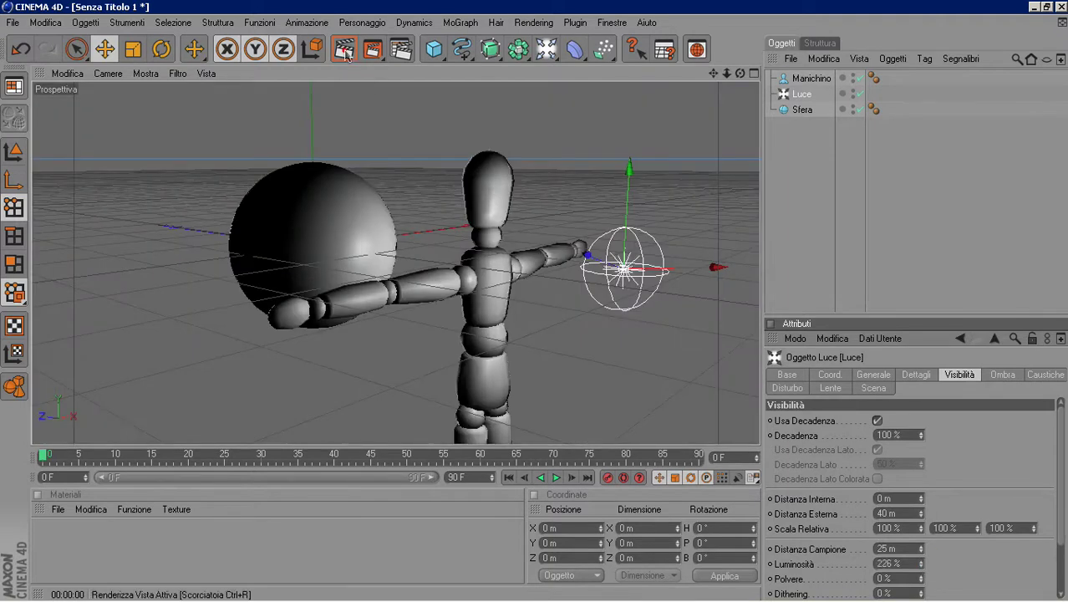
{"action": "left_click", "coordinate": [344, 50]}
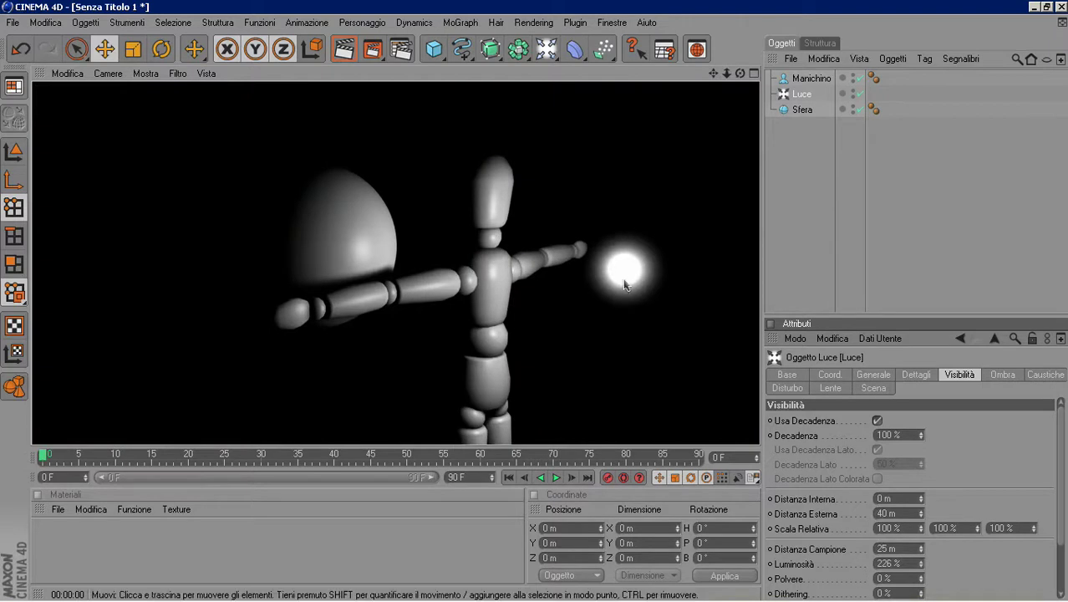
{"action": "scroll", "coordinate": [853, 434], "scroll_direction": "down", "scroll_amount": 2}
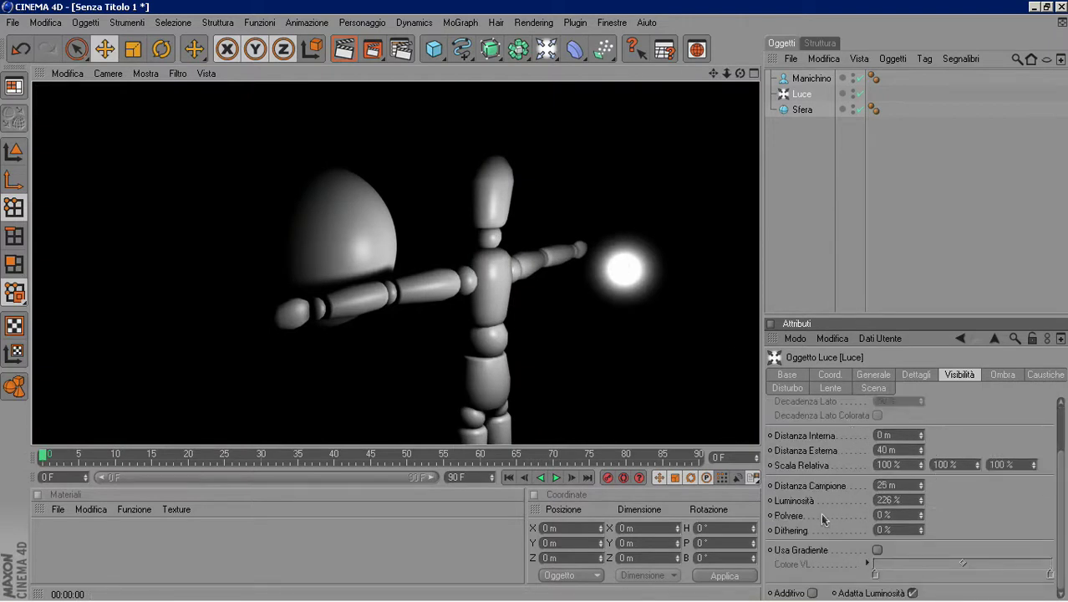
{"action": "left_click_drag", "start_coordinate": [919, 511], "coordinate": [919, 477]}
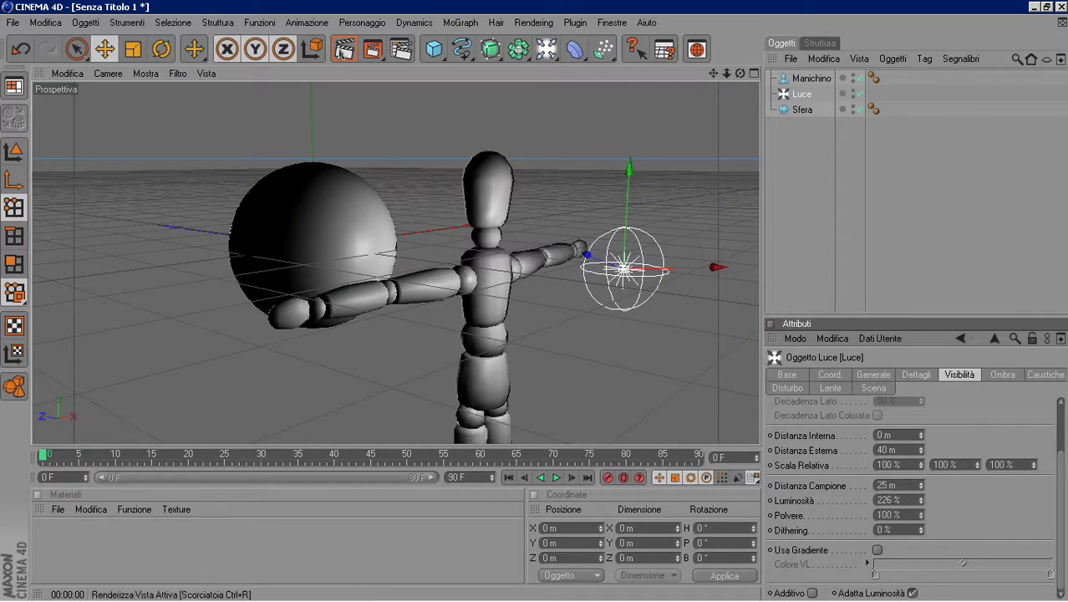
{"action": "left_click", "coordinate": [344, 50]}
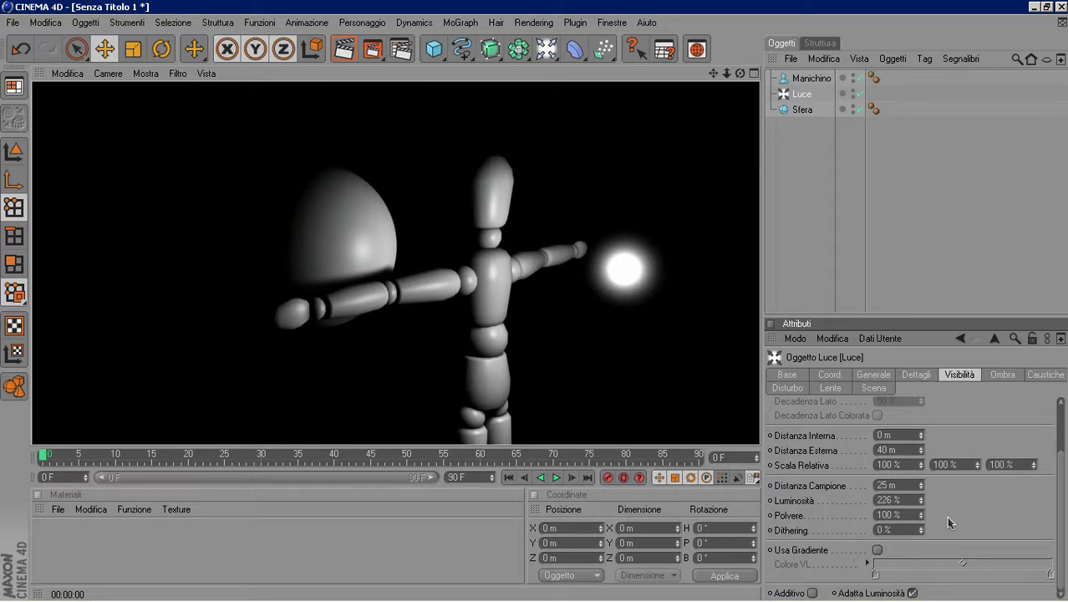
Enable Usa Gradiente with a red Colore VL knot and render the tinted glow
{"action": "left_click", "coordinate": [876, 550]}
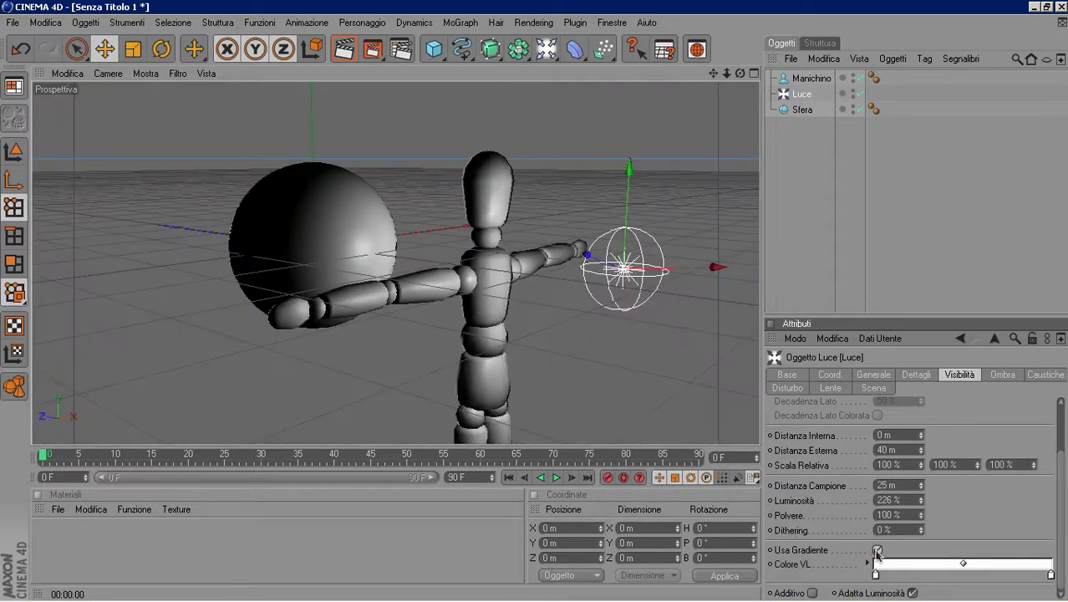
{"action": "double_click", "coordinate": [876, 574]}
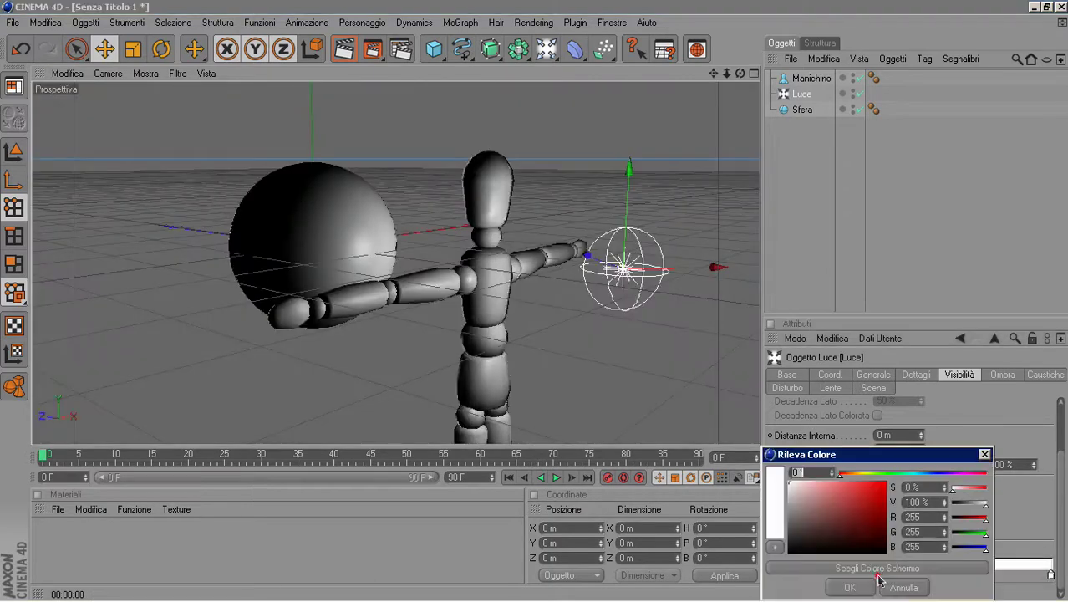
{"action": "left_click_drag", "start_coordinate": [863, 512], "coordinate": [861, 502]}
{"action": "left_click", "coordinate": [851, 589]}
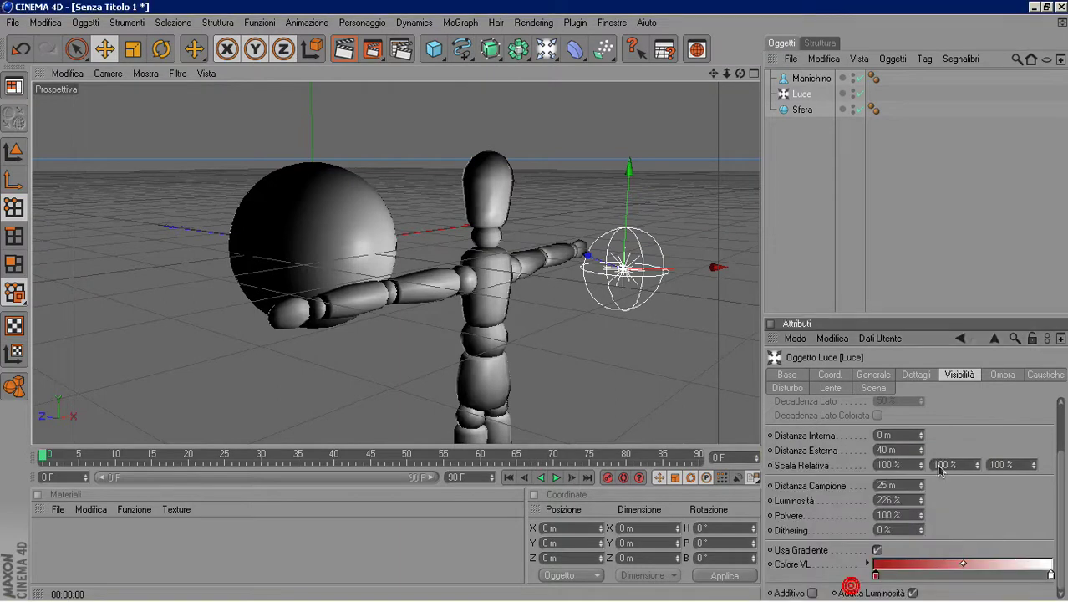
{"action": "left_click", "coordinate": [348, 49]}
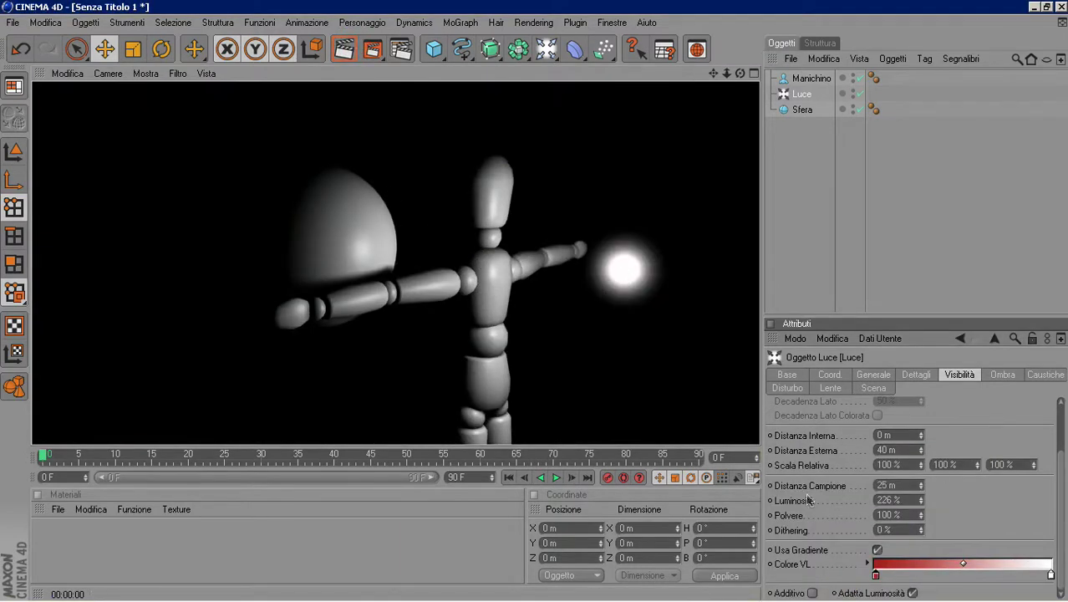
Slide the red gradient knot along, render the pink glow, then move it back
{"action": "left_click_drag", "start_coordinate": [876, 575], "coordinate": [971, 578]}
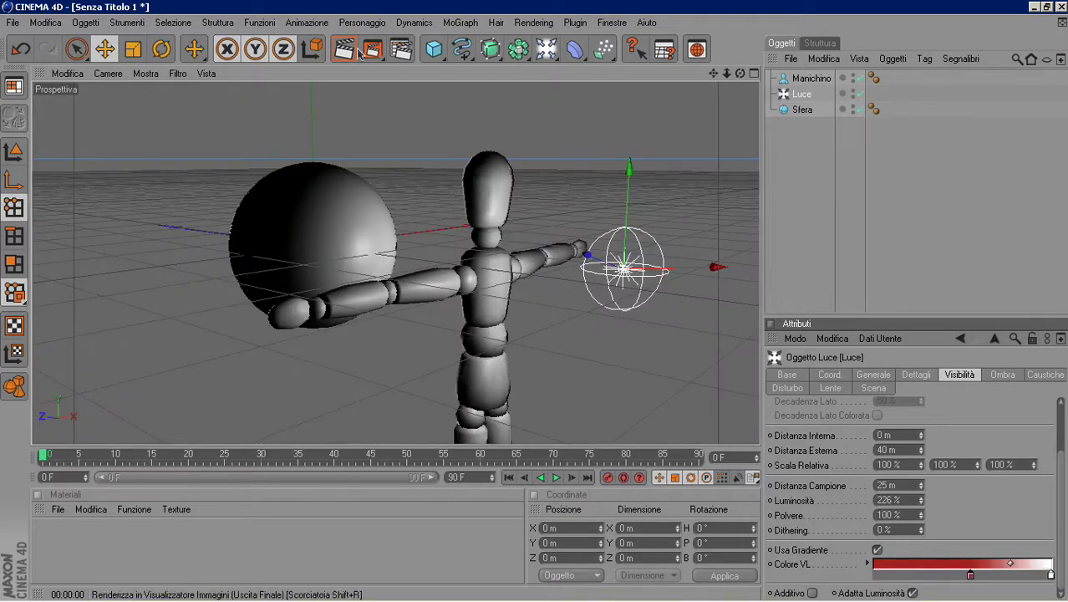
{"action": "left_click", "coordinate": [344, 48]}
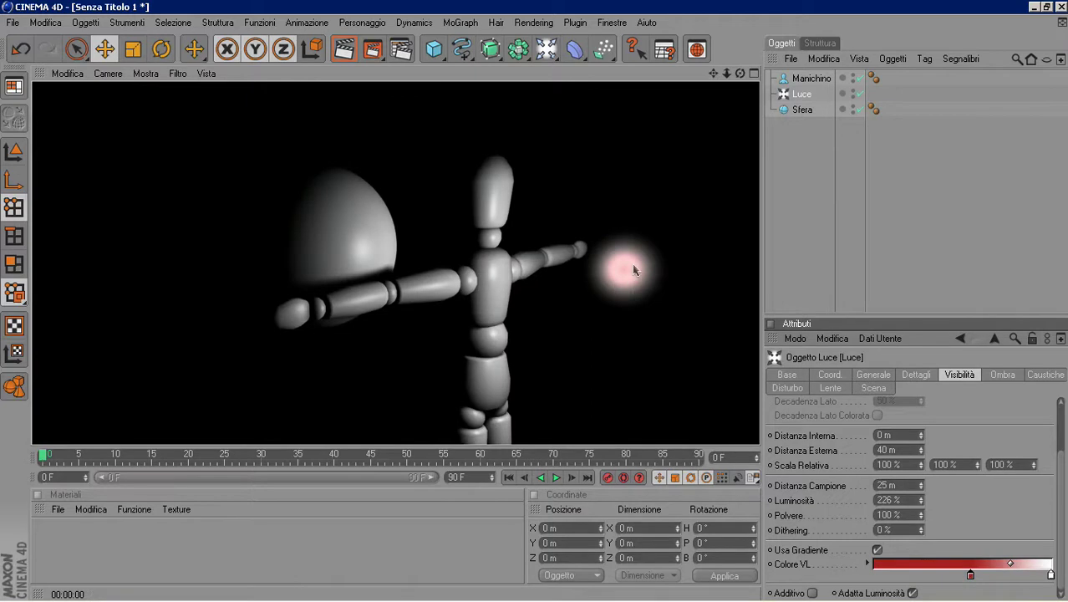
{"action": "left_click_drag", "start_coordinate": [971, 575], "coordinate": [876, 575]}
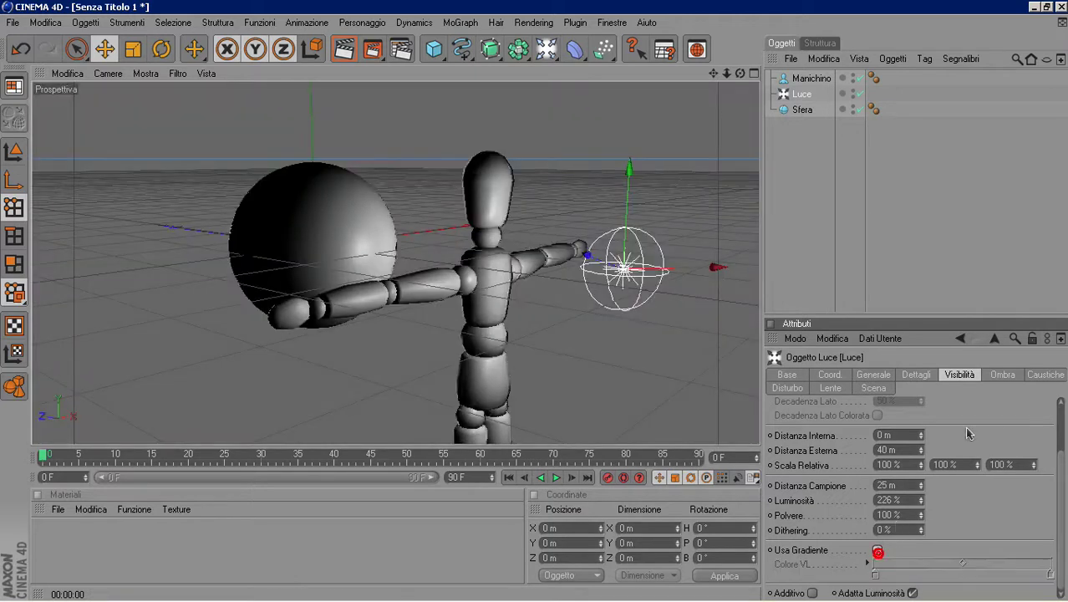
{"action": "left_click", "coordinate": [1002, 374]}
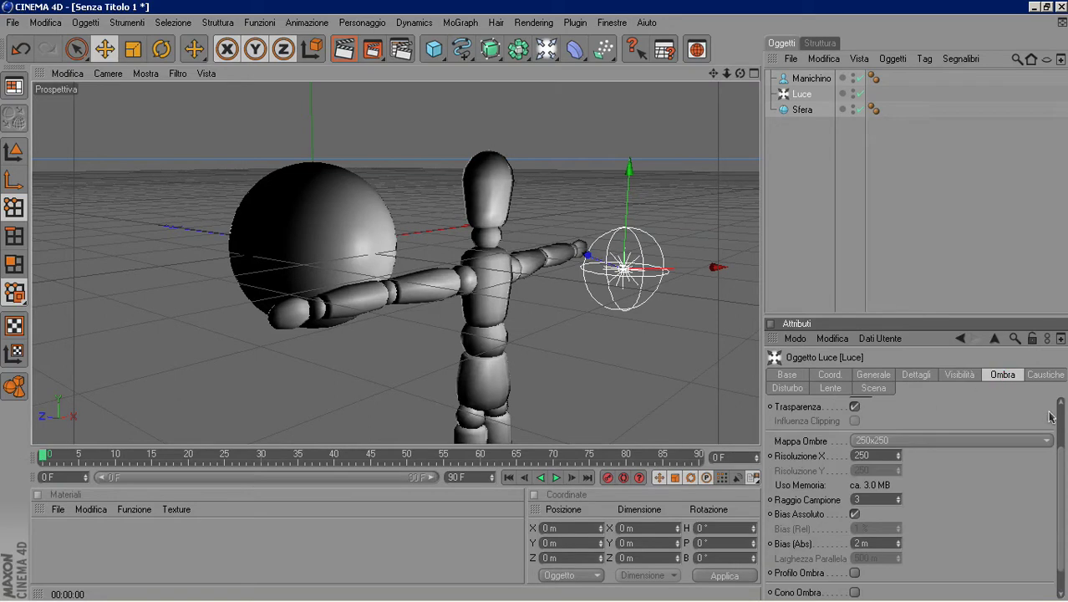
Make the light's shadow colour red and render to preview red shadows
{"action": "scroll", "coordinate": [1061, 471], "scroll_direction": "up", "scroll_amount": 3}
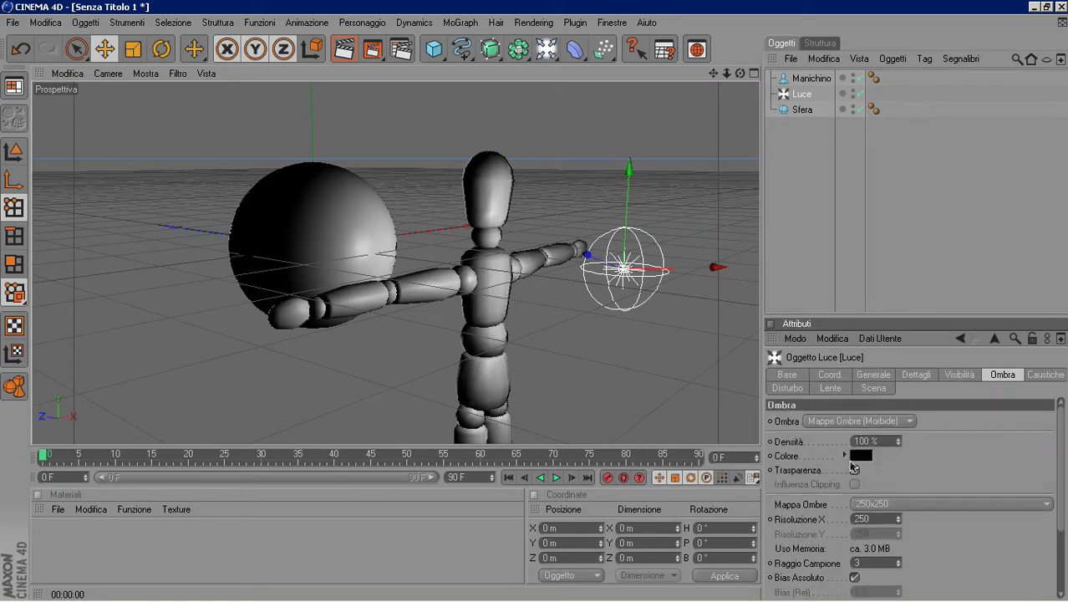
{"action": "left_click", "coordinate": [856, 457]}
{"action": "left_click", "coordinate": [851, 429]}
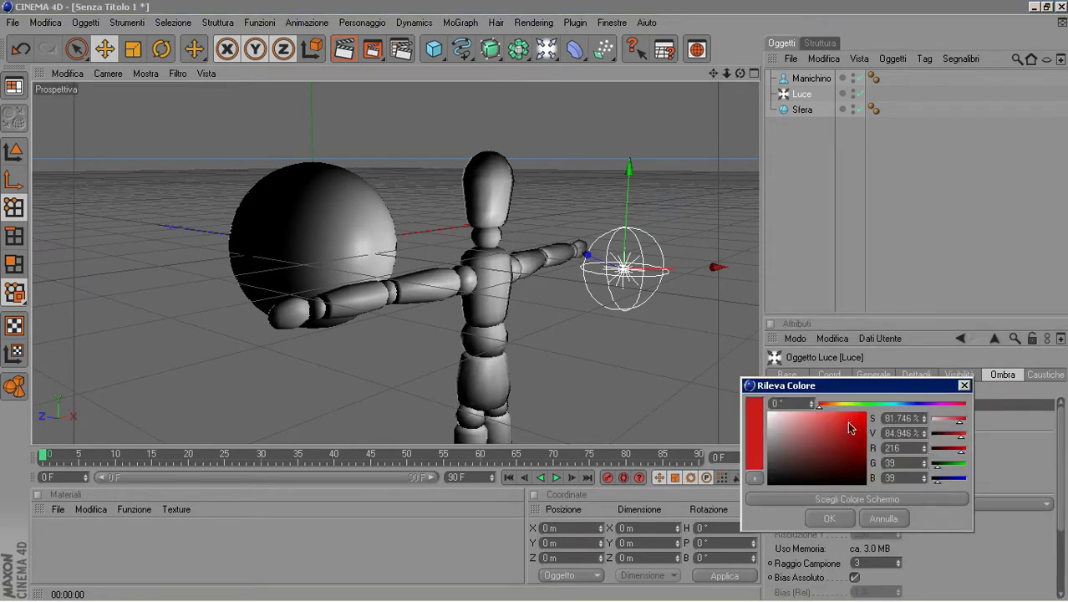
{"action": "left_click", "coordinate": [830, 518]}
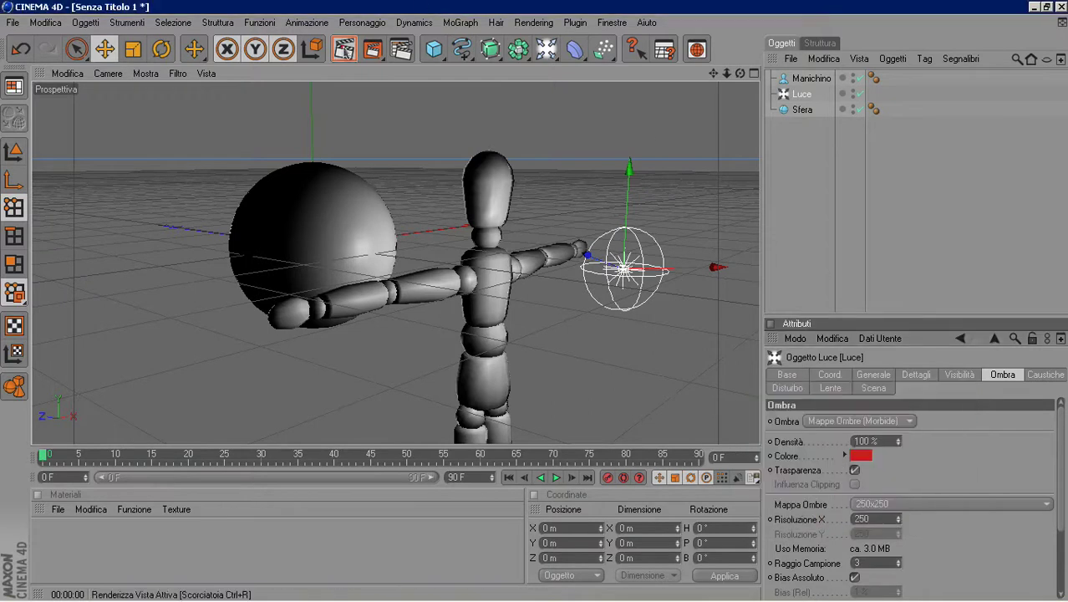
{"action": "left_click", "coordinate": [344, 49]}
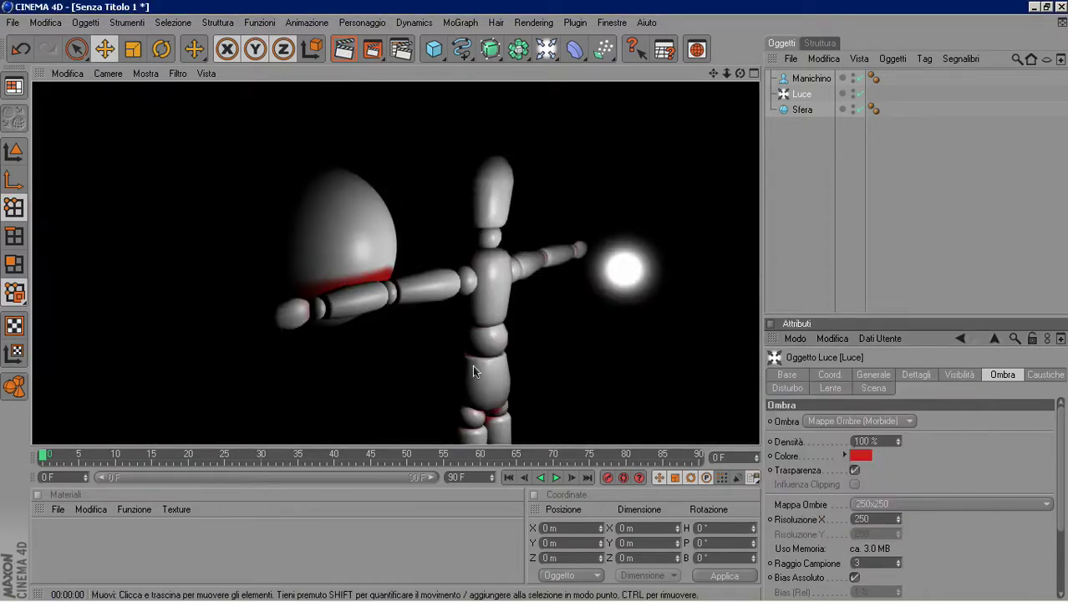
Reset the shadow colour to black and render to confirm dark shadows
{"action": "left_click", "coordinate": [860, 456]}
{"action": "left_click", "coordinate": [797, 482]}
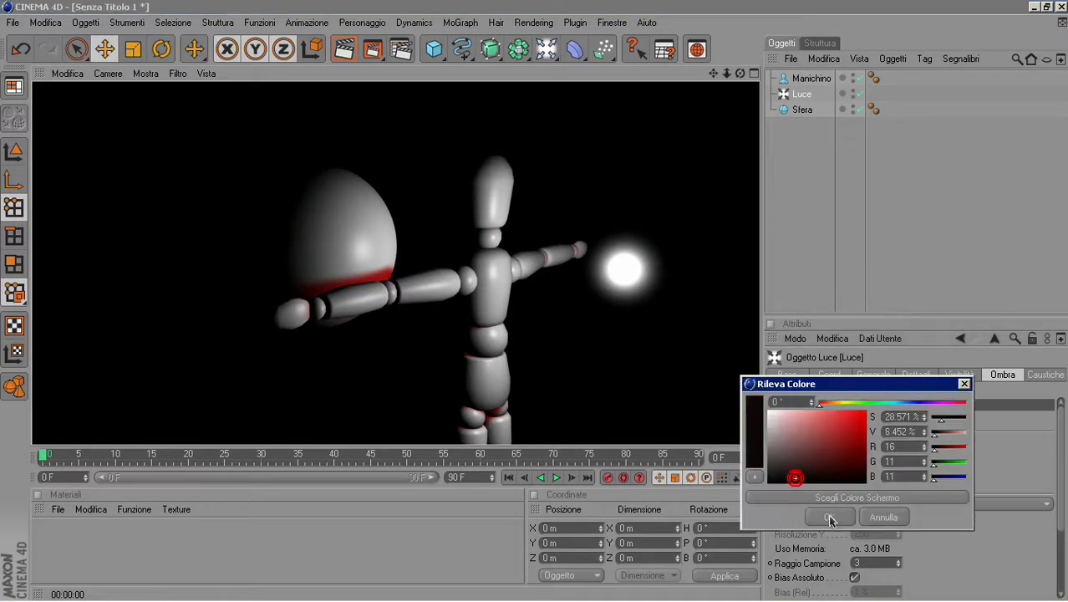
{"action": "left_click", "coordinate": [830, 516]}
{"action": "left_click", "coordinate": [344, 50]}
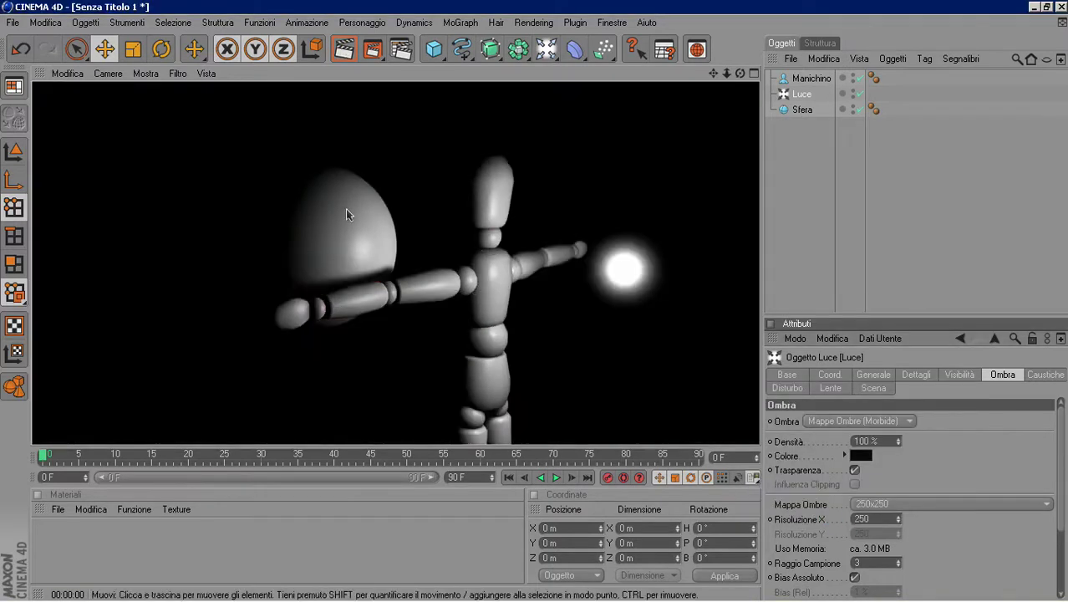
{"action": "left_click", "coordinate": [862, 458]}
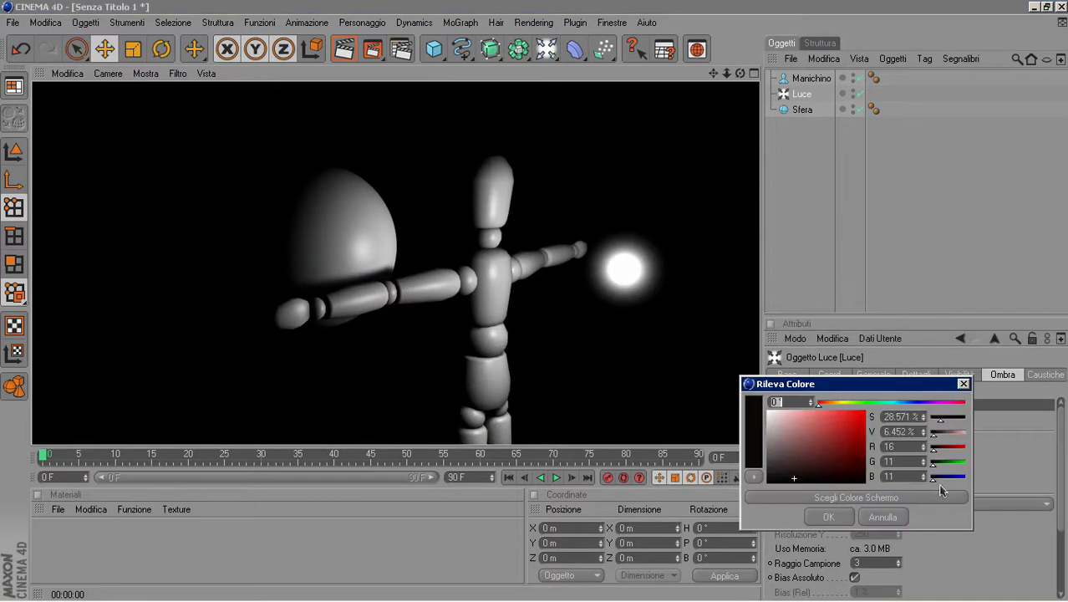
{"action": "left_click", "coordinate": [889, 512]}
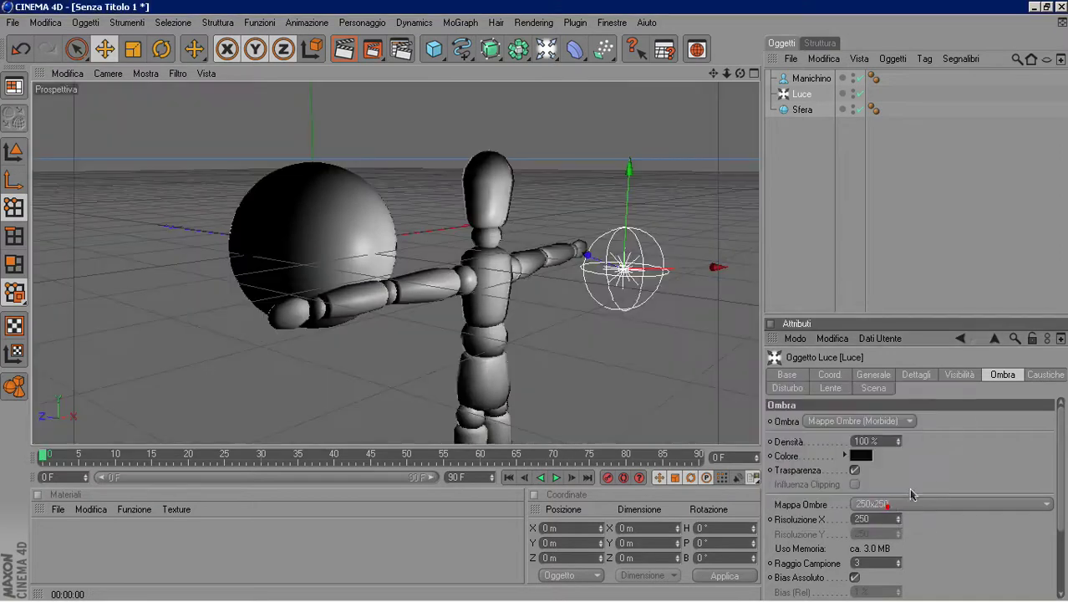
Switch the light's shadows to Raytracing and render
{"action": "left_click", "coordinate": [907, 421]}
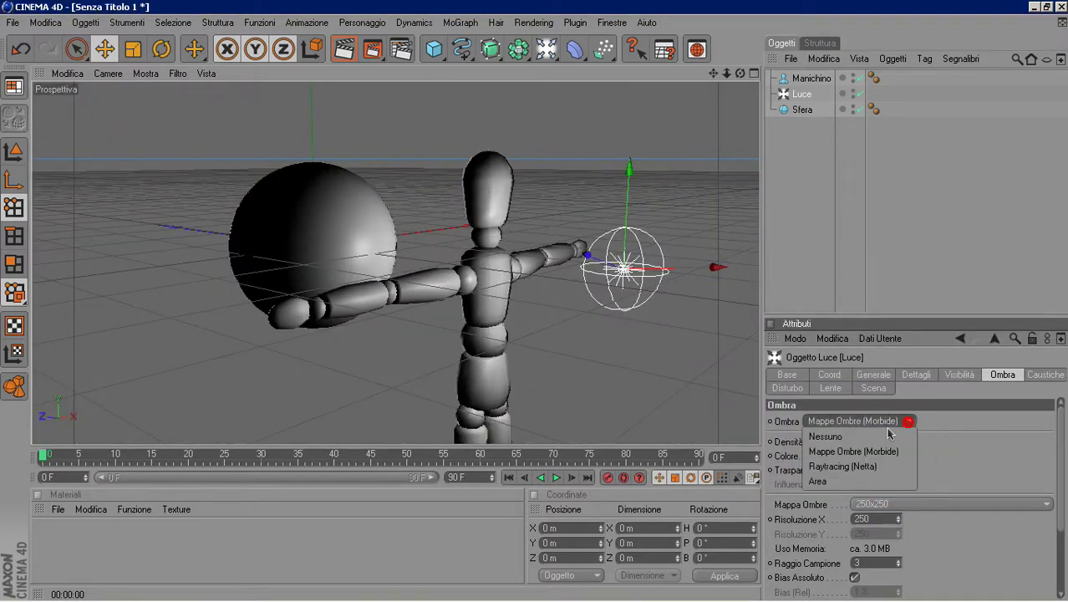
{"action": "left_click", "coordinate": [853, 467]}
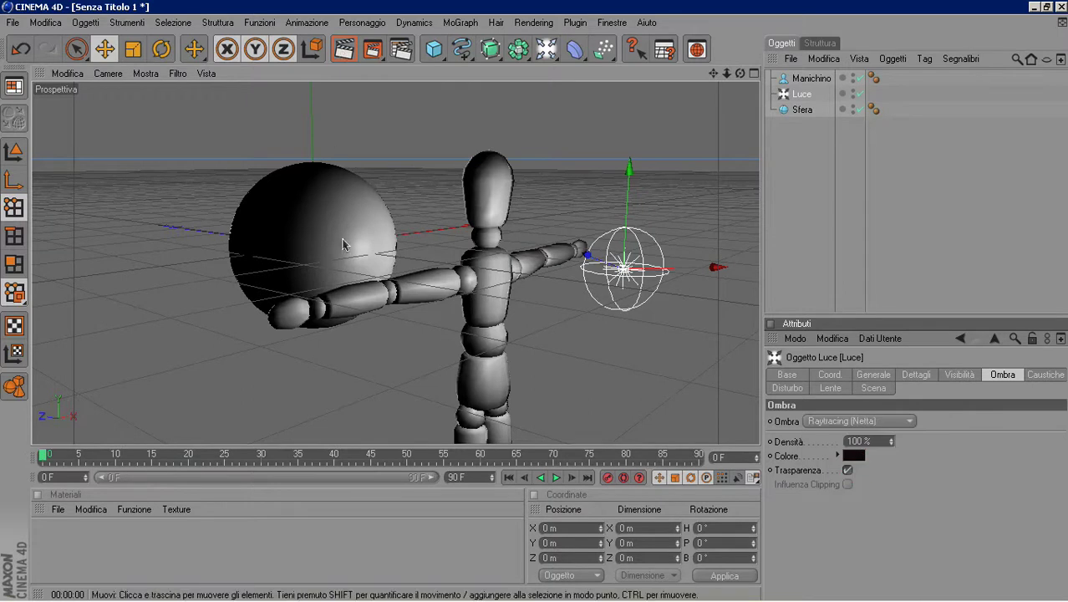
{"action": "key", "text": "ctrl+r"}
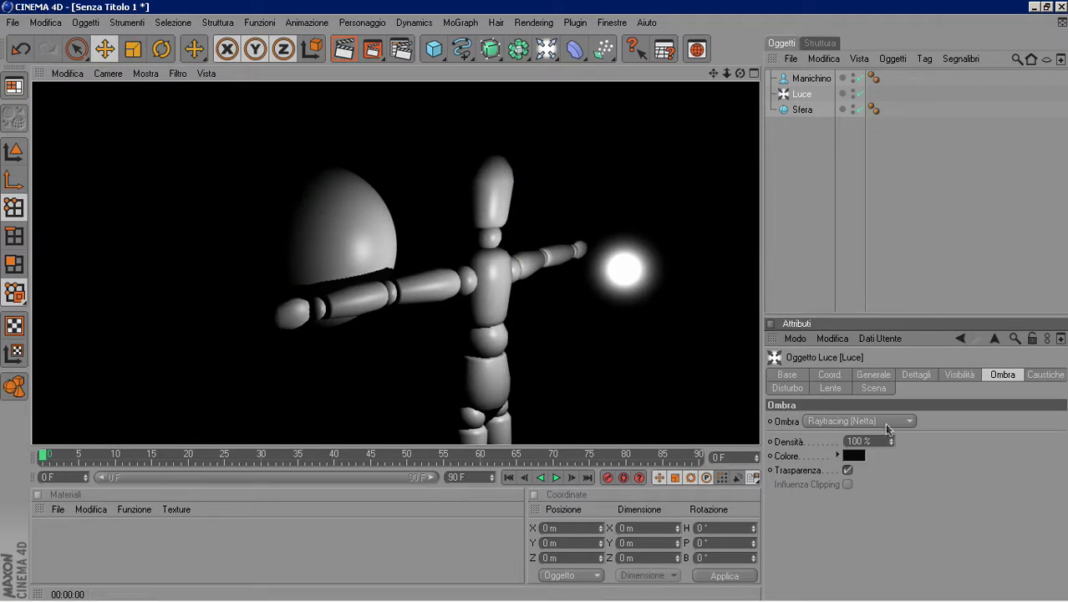
Try Area shadows with higher density, lower precision and 131 minimum samples, rendering each change
{"action": "left_click", "coordinate": [886, 422]}
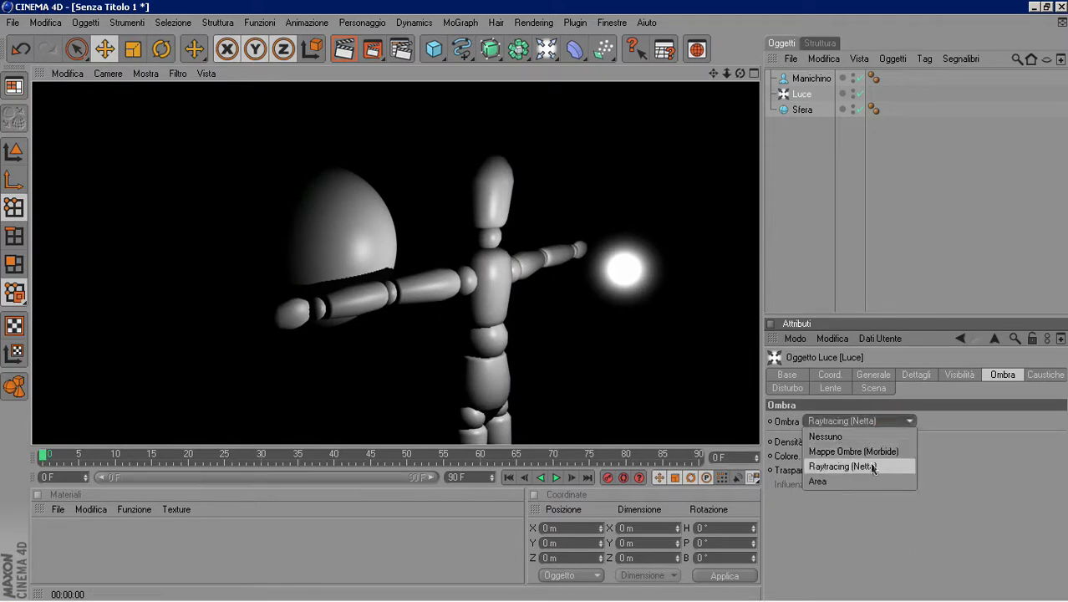
{"action": "left_click", "coordinate": [828, 479]}
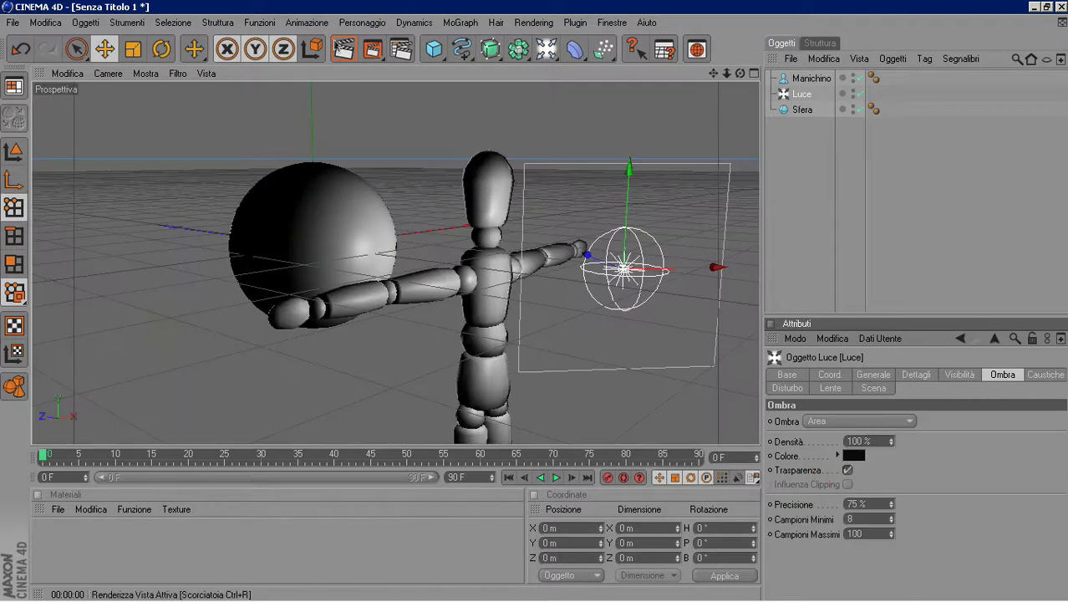
{"action": "left_click", "coordinate": [343, 48]}
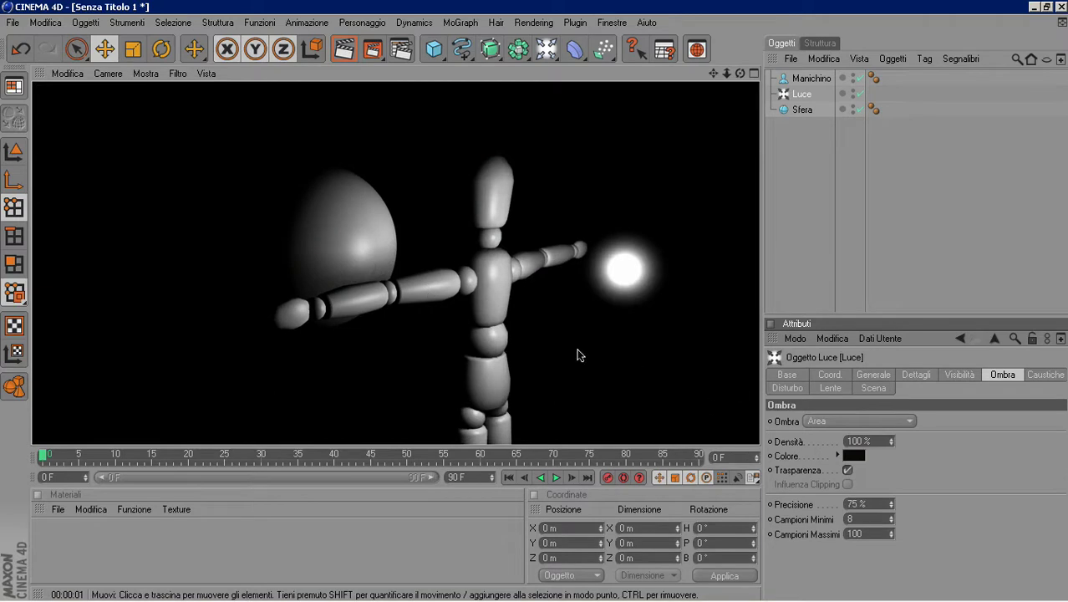
{"action": "left_click_drag", "start_coordinate": [892, 443], "coordinate": [893, 427]}
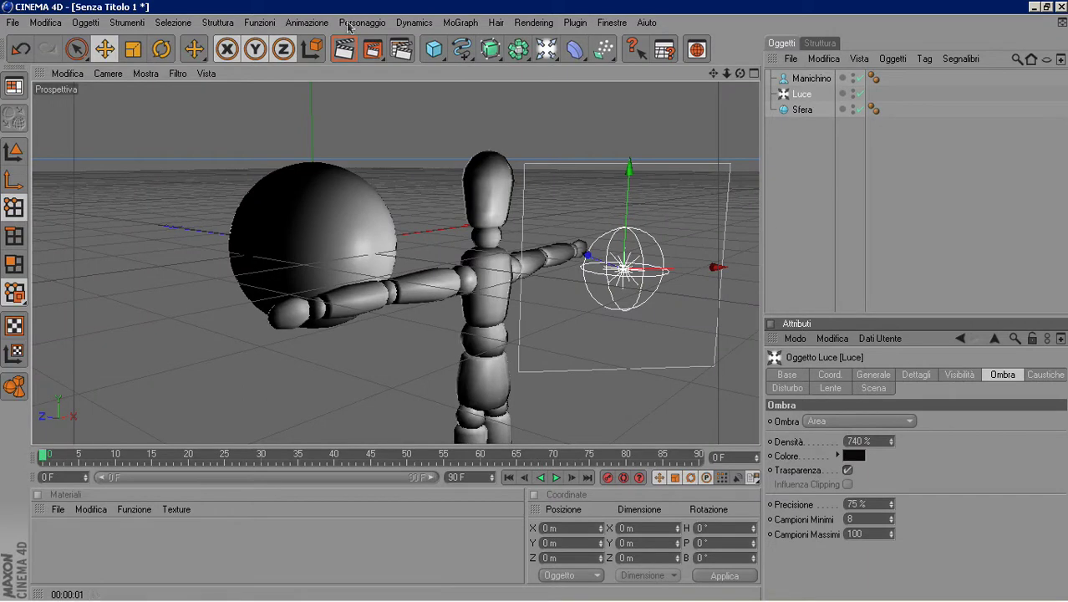
{"action": "left_click", "coordinate": [343, 48]}
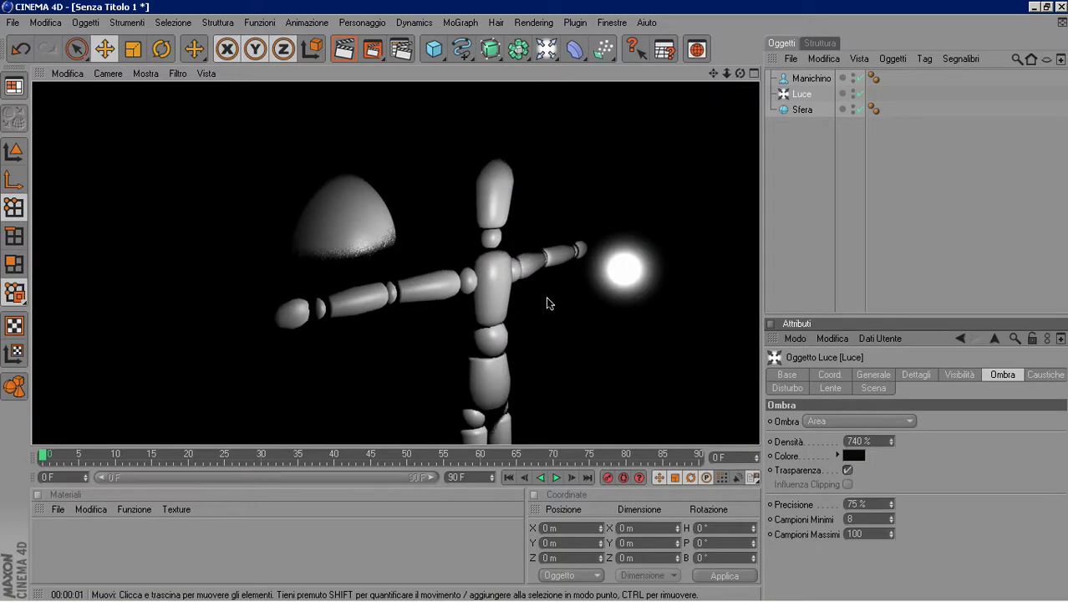
{"action": "left_click_drag", "start_coordinate": [891, 504], "coordinate": [891, 505]}
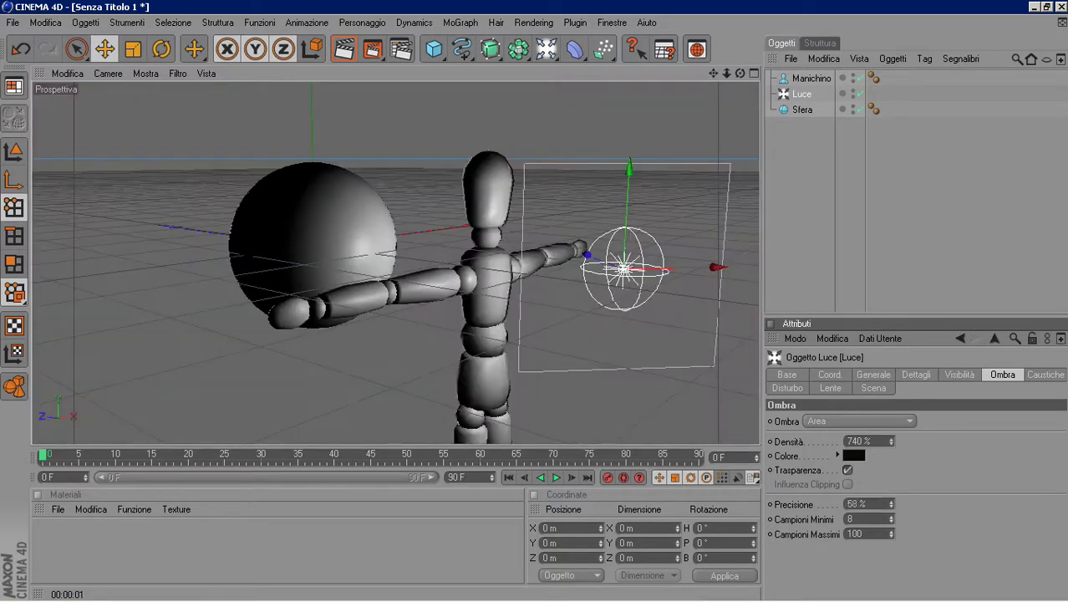
{"action": "left_click", "coordinate": [343, 49]}
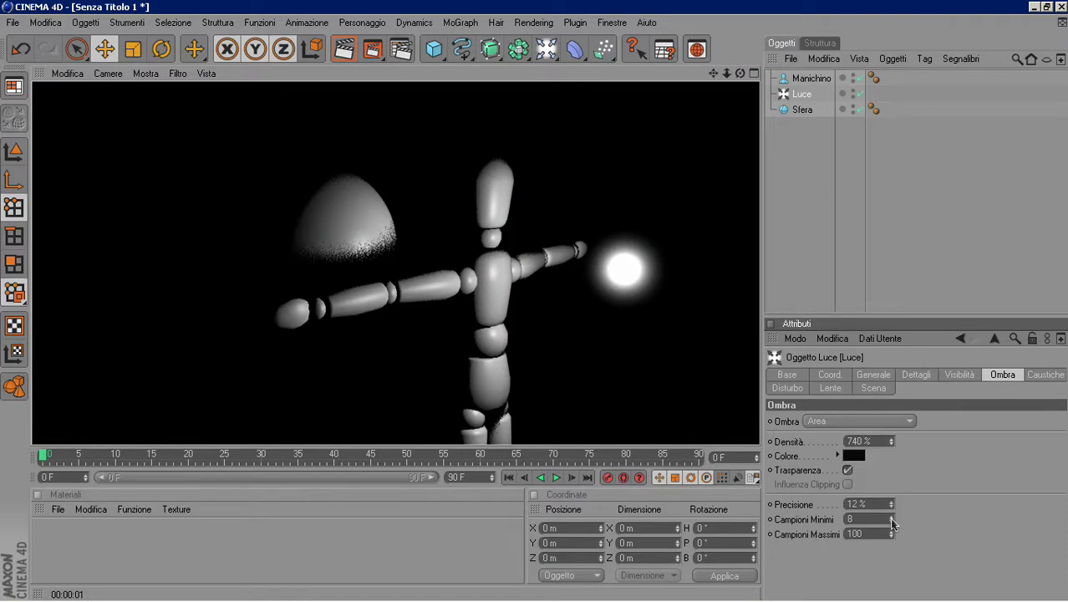
{"action": "left_click_drag", "start_coordinate": [892, 523], "coordinate": [890, 512]}
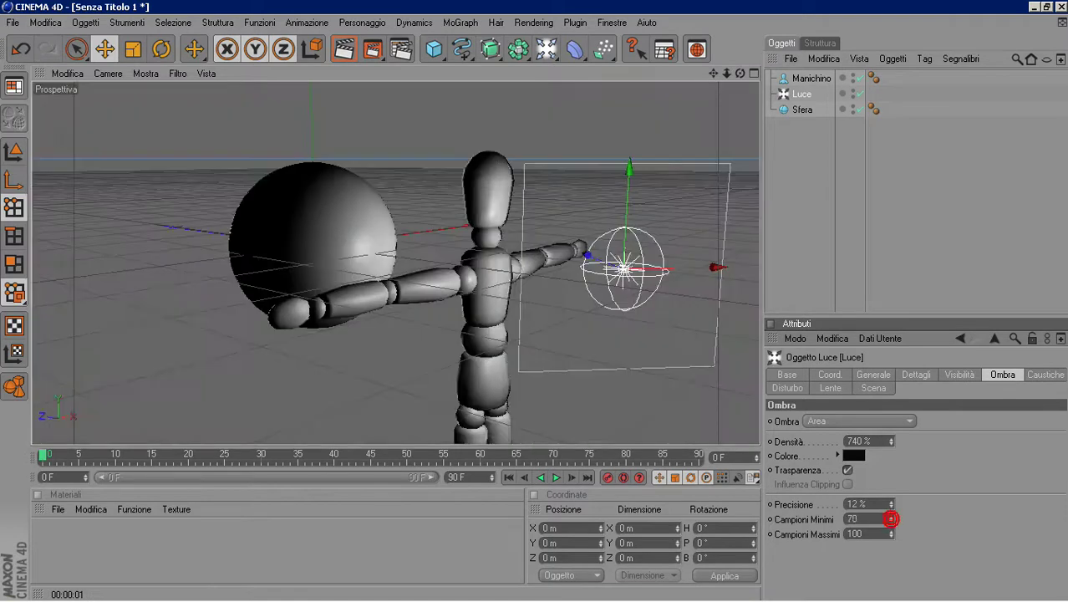
{"action": "left_click", "coordinate": [343, 48]}
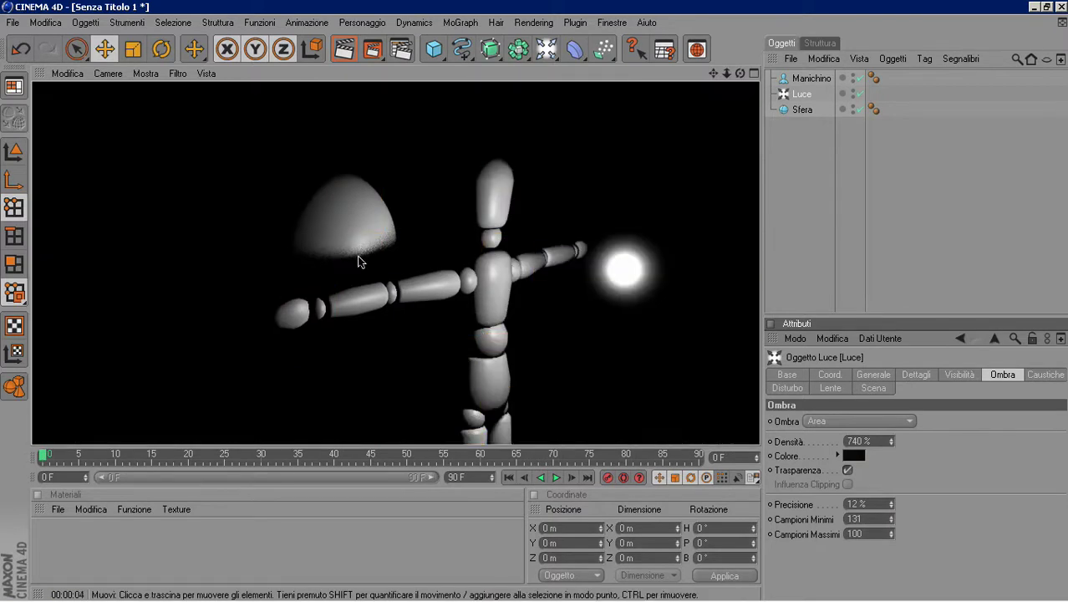
Set the shadow type back to Mappe Ombre (Morbide) and render
{"action": "left_click", "coordinate": [910, 420]}
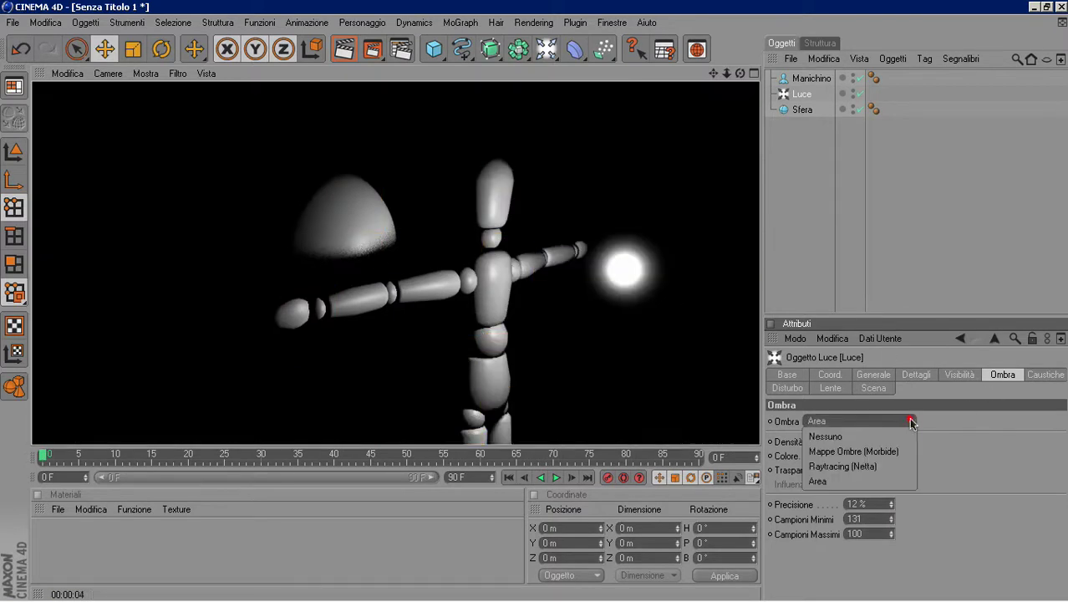
{"action": "left_click", "coordinate": [873, 447]}
{"action": "left_click", "coordinate": [344, 49]}
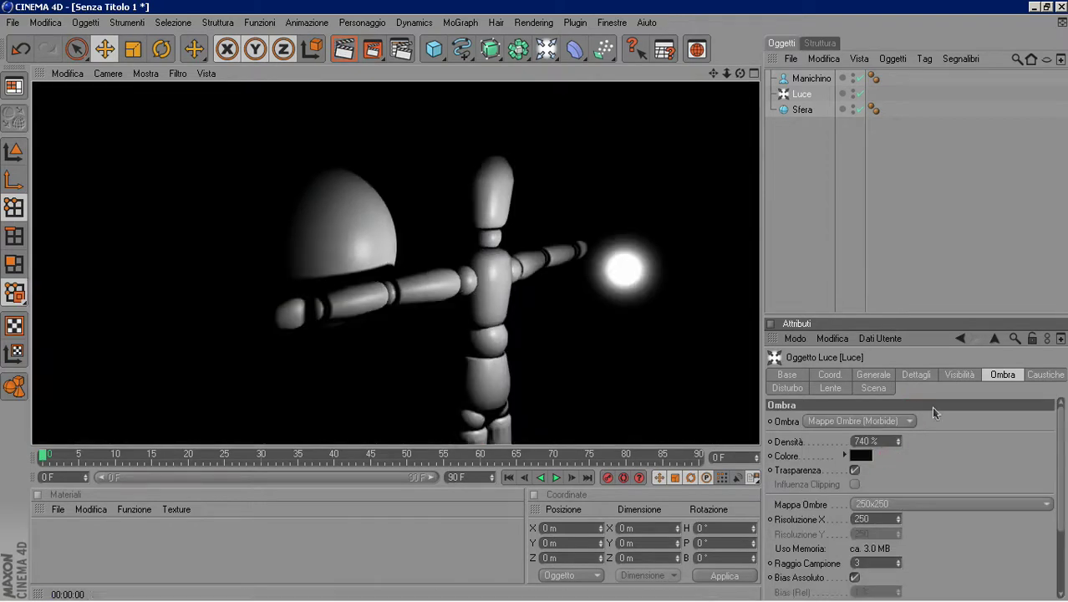
Enable Caustiche di Superficie with Energia 924% and 20000 Fotoni, then render
{"action": "left_click", "coordinate": [1044, 377]}
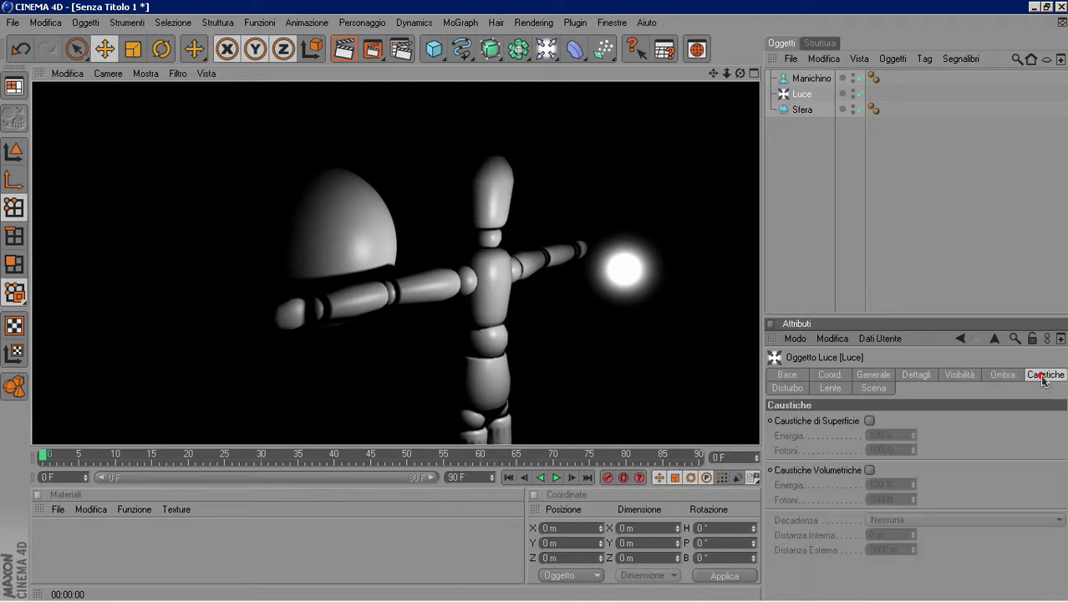
{"action": "left_click", "coordinate": [869, 421]}
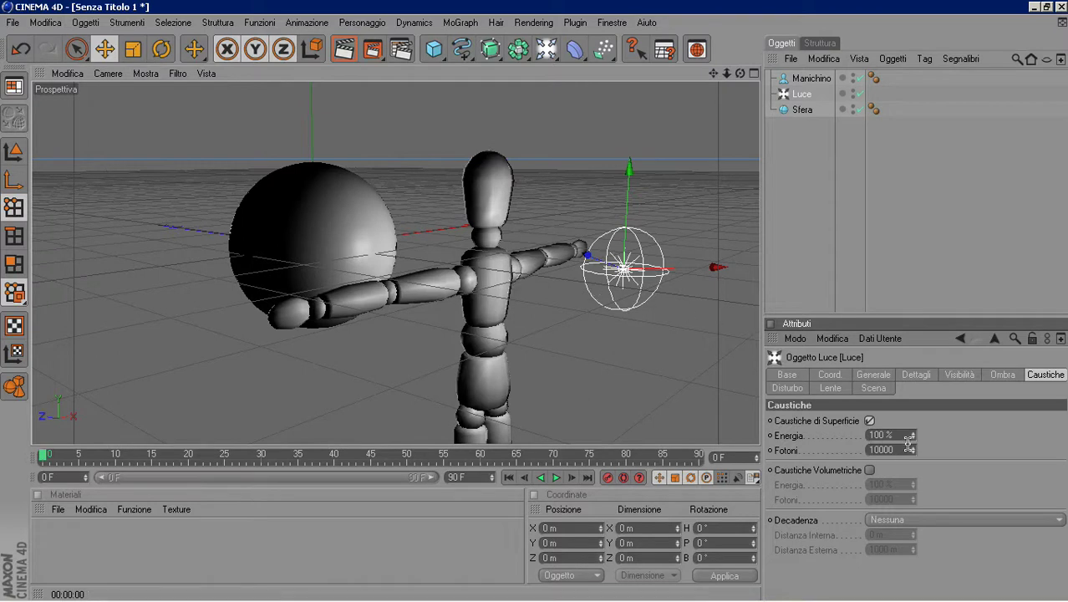
{"action": "left_click_drag", "start_coordinate": [914, 437], "coordinate": [915, 402]}
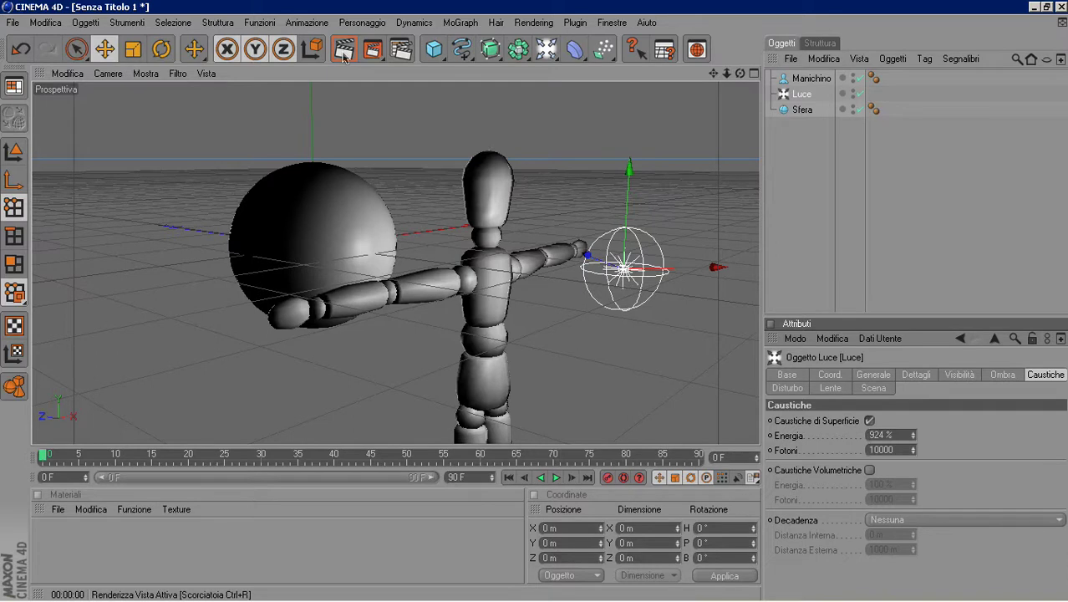
{"action": "left_click", "coordinate": [344, 52]}
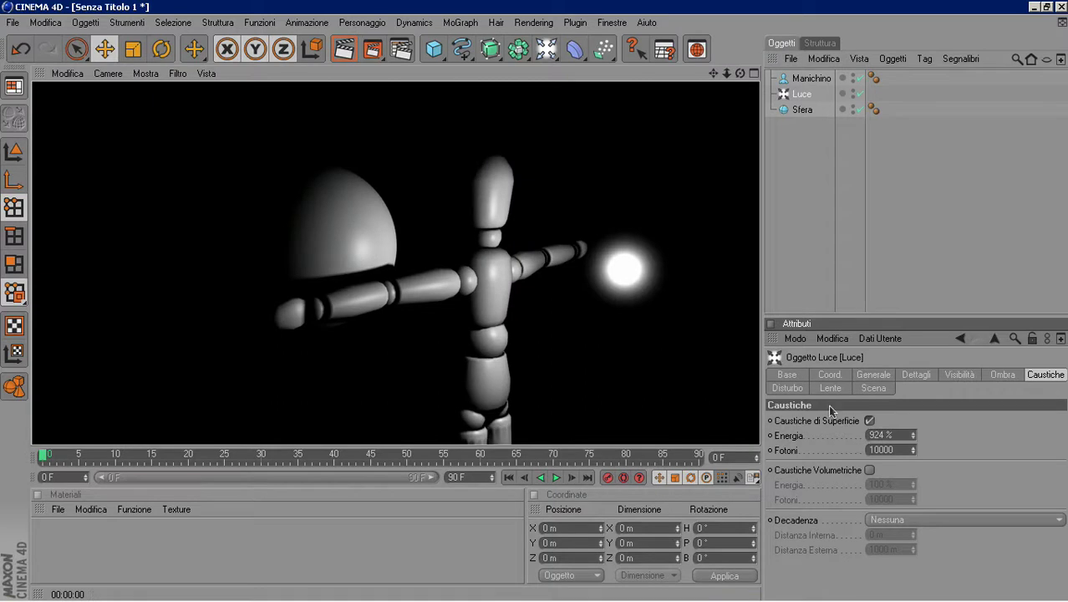
{"action": "left_click_drag", "start_coordinate": [912, 450], "coordinate": [913, 443]}
{"action": "left_click", "coordinate": [863, 450]}
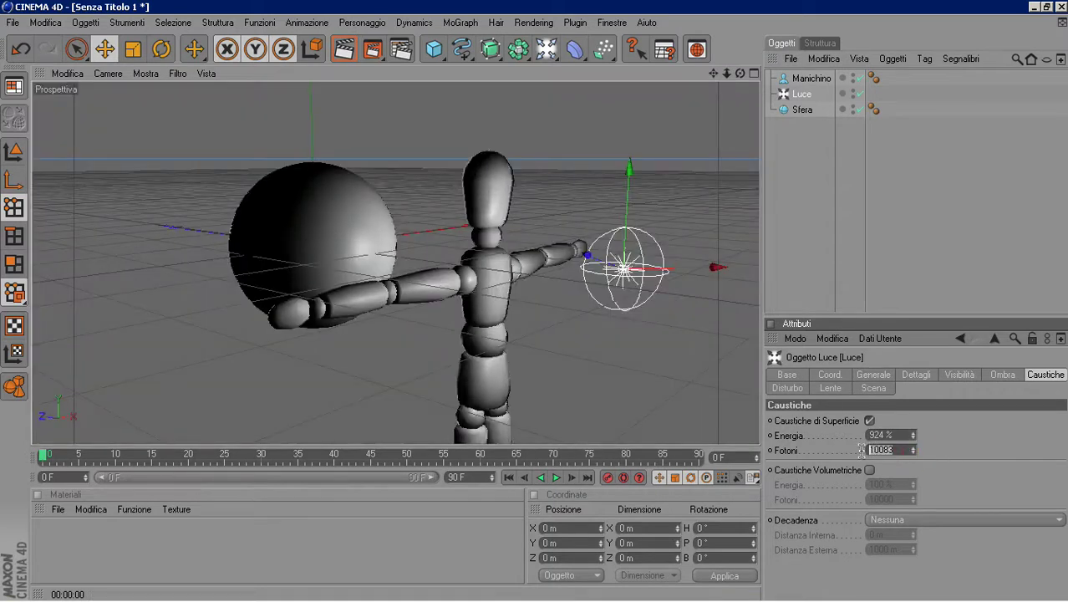
{"action": "type", "text": "2"}
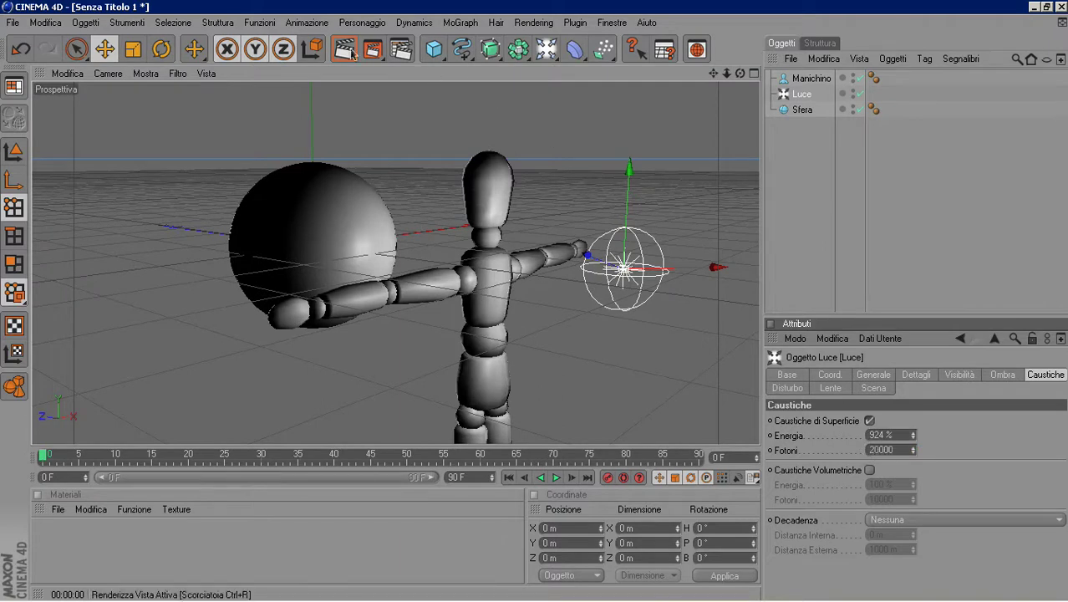
{"action": "left_click", "coordinate": [343, 48]}
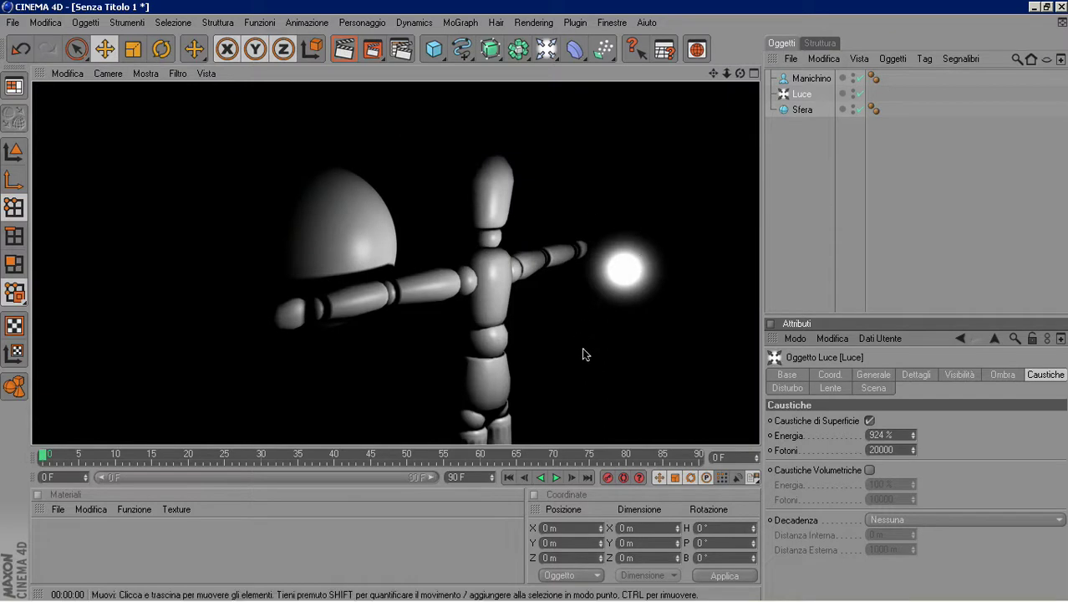
Enable volumetric caustics with 300000 photons and 1936% energy, rendering after each change
{"action": "left_click", "coordinate": [870, 469]}
{"action": "left_click", "coordinate": [899, 499]}
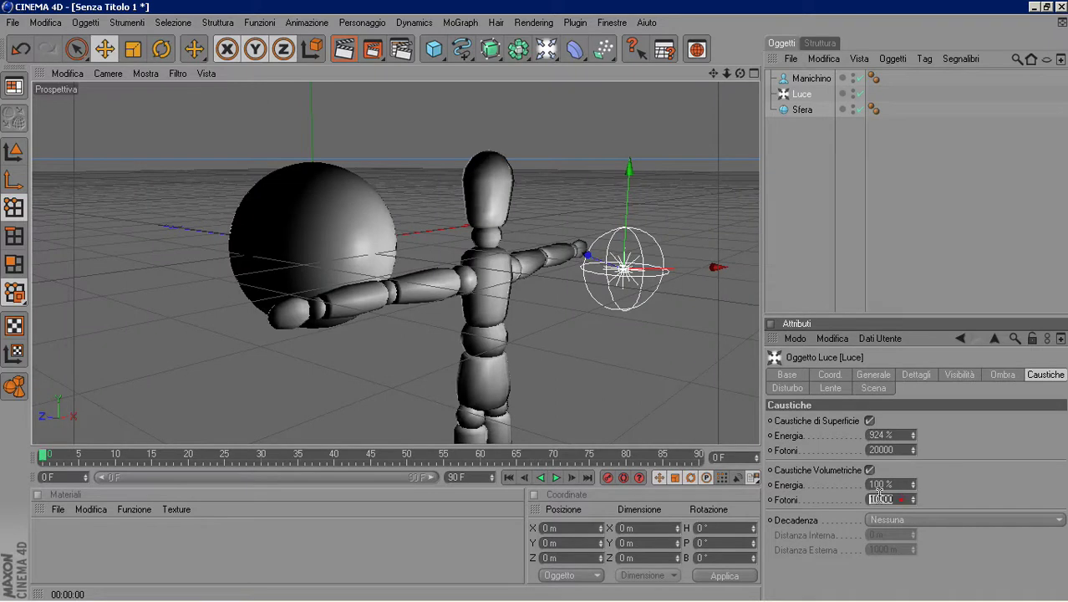
{"action": "type", "text": "300000"}
{"action": "left_click", "coordinate": [346, 48]}
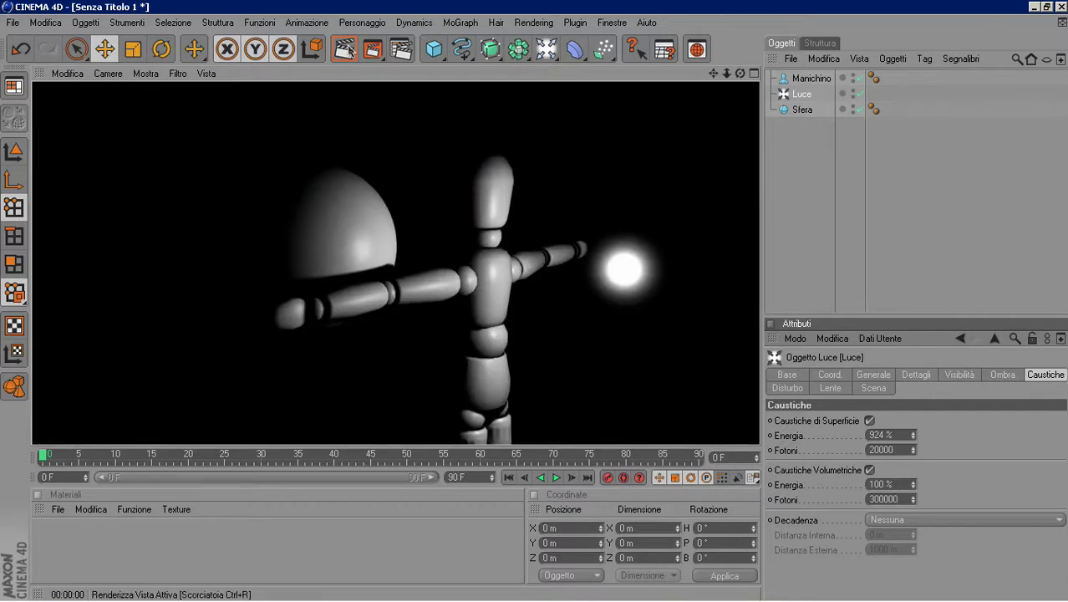
{"action": "left_click_drag", "start_coordinate": [914, 483], "coordinate": [914, 451]}
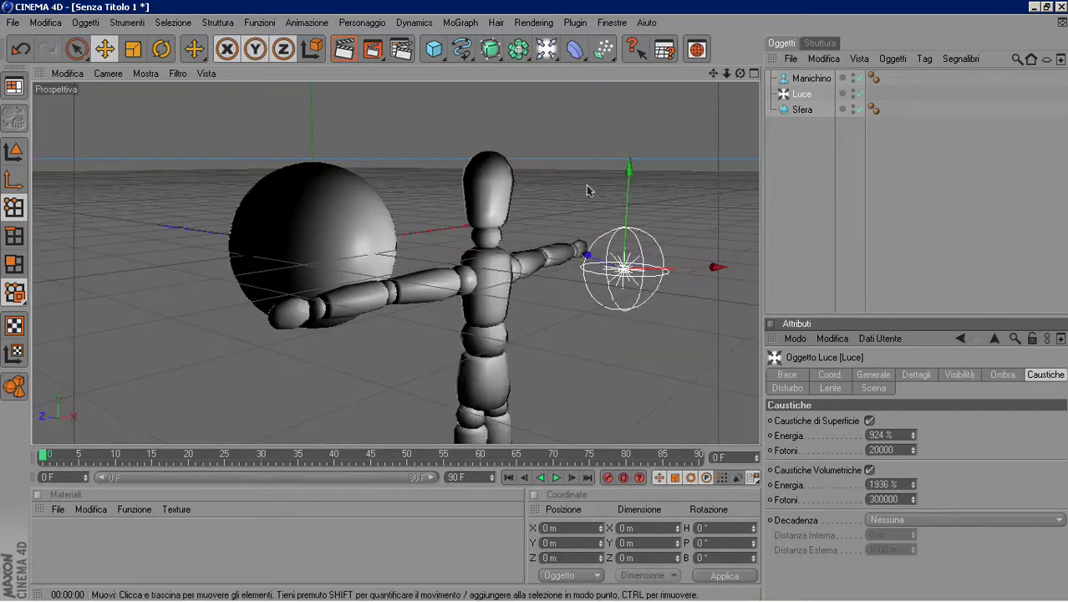
{"action": "left_click", "coordinate": [346, 49]}
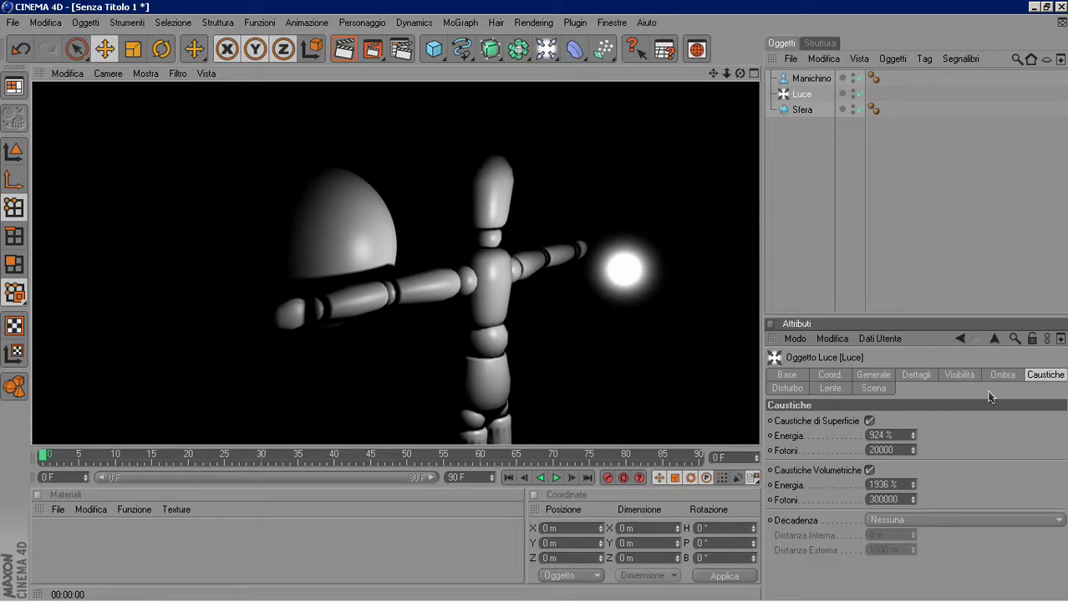
{"action": "left_click", "coordinate": [803, 389]}
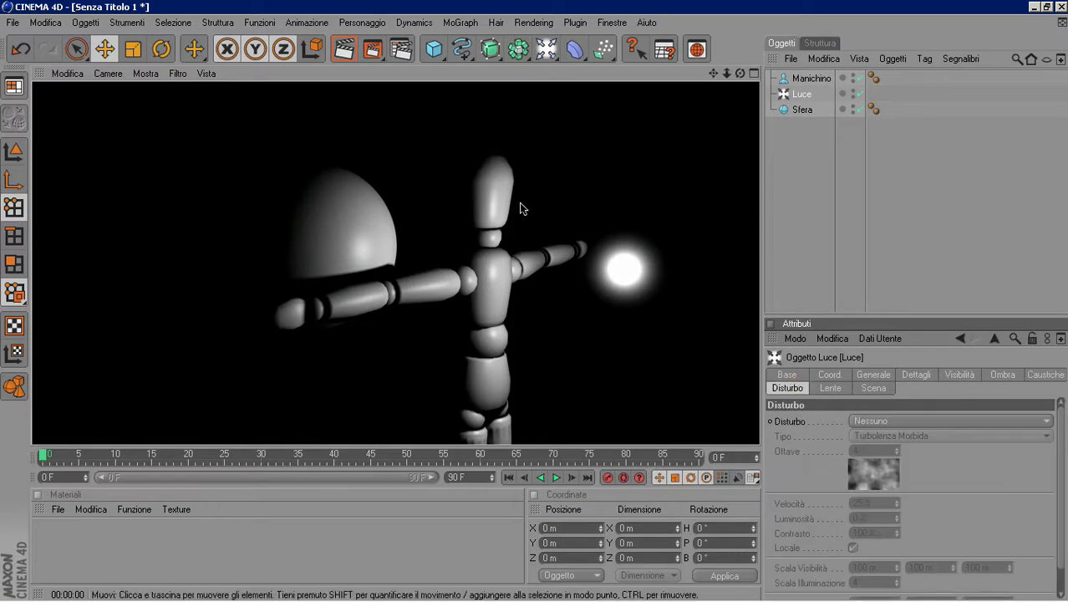
Set the Disturbo mode to Illuminazione and render to preview the noise
{"action": "left_click", "coordinate": [1043, 421]}
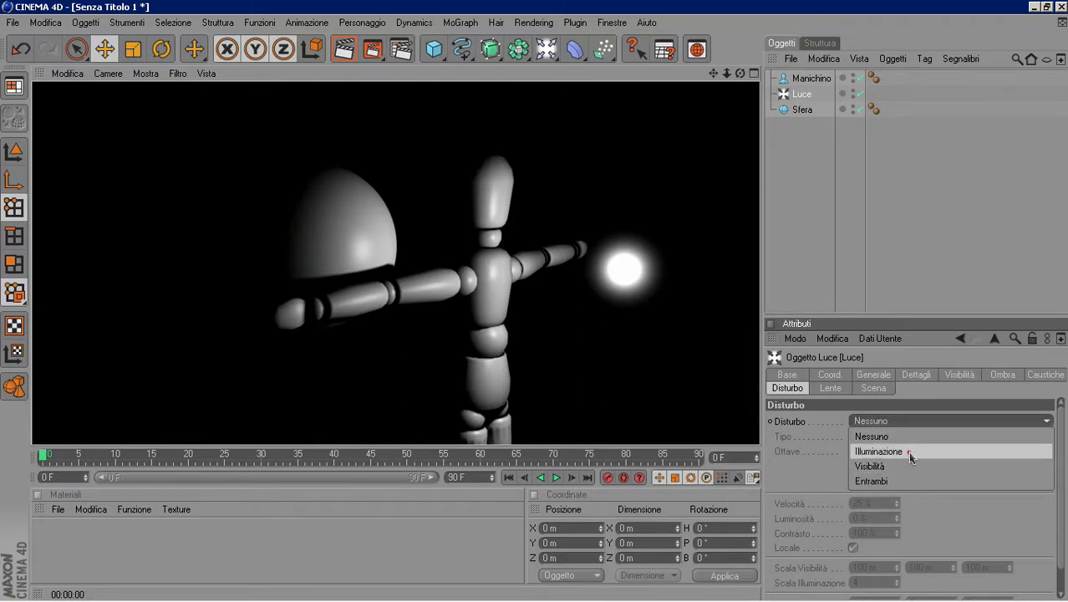
{"action": "left_click", "coordinate": [908, 451]}
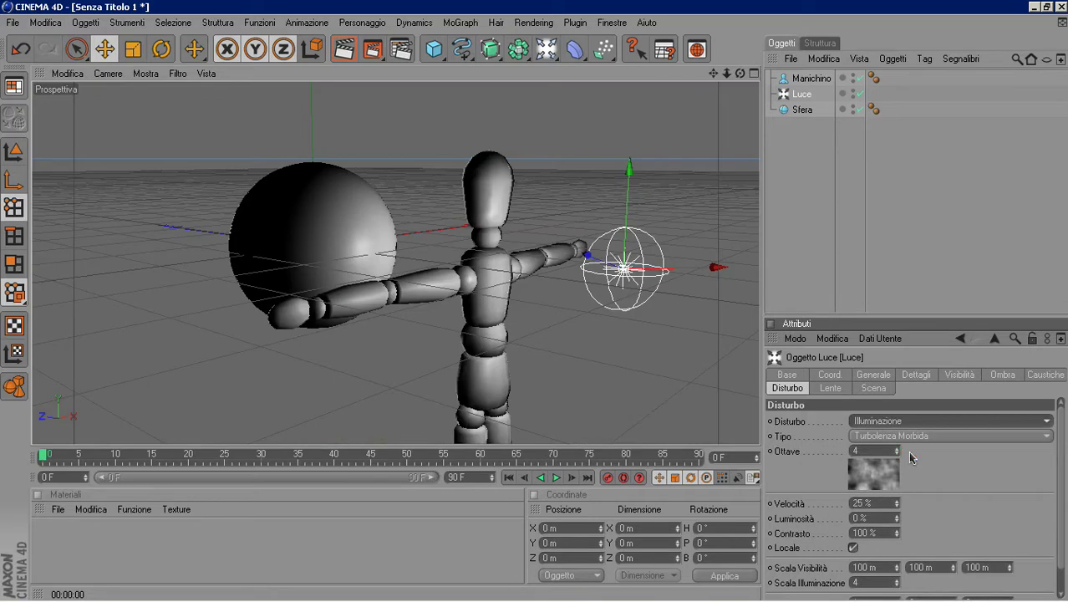
{"action": "left_click", "coordinate": [345, 51]}
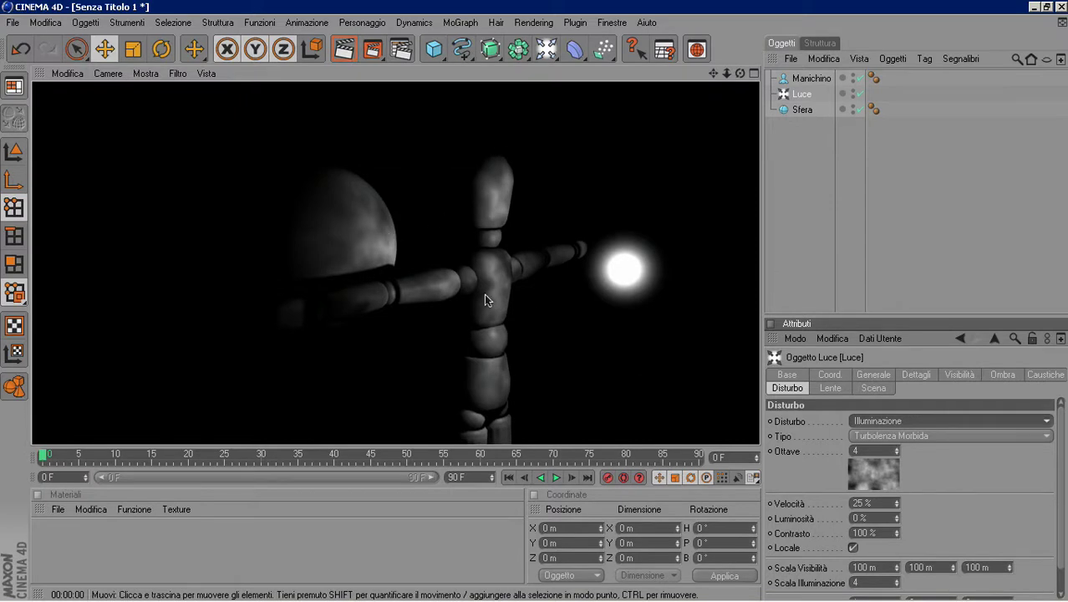
{"action": "left_click", "coordinate": [897, 481]}
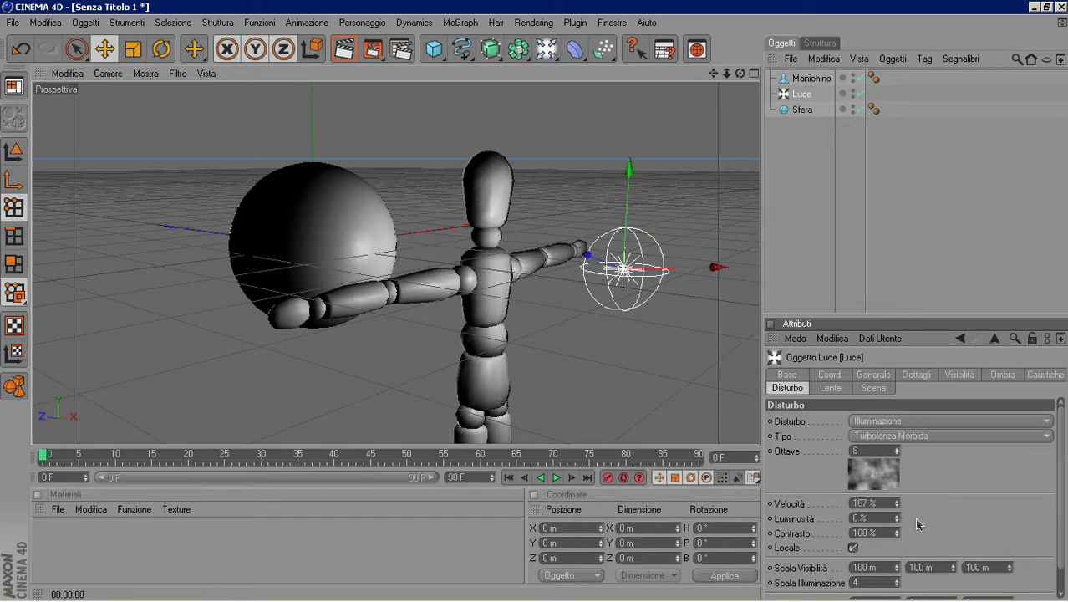
Lower the noise Luminosità to -39% and set Tipo to Turbolenza Wavy, then render
{"action": "left_click_drag", "start_coordinate": [899, 524], "coordinate": [899, 556]}
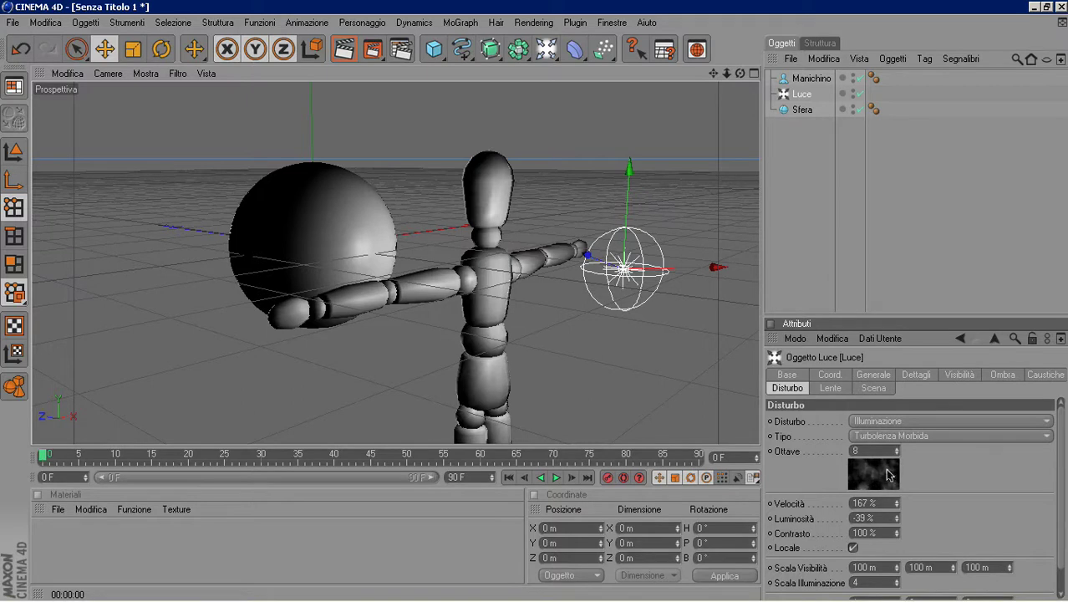
{"action": "left_click", "coordinate": [968, 435]}
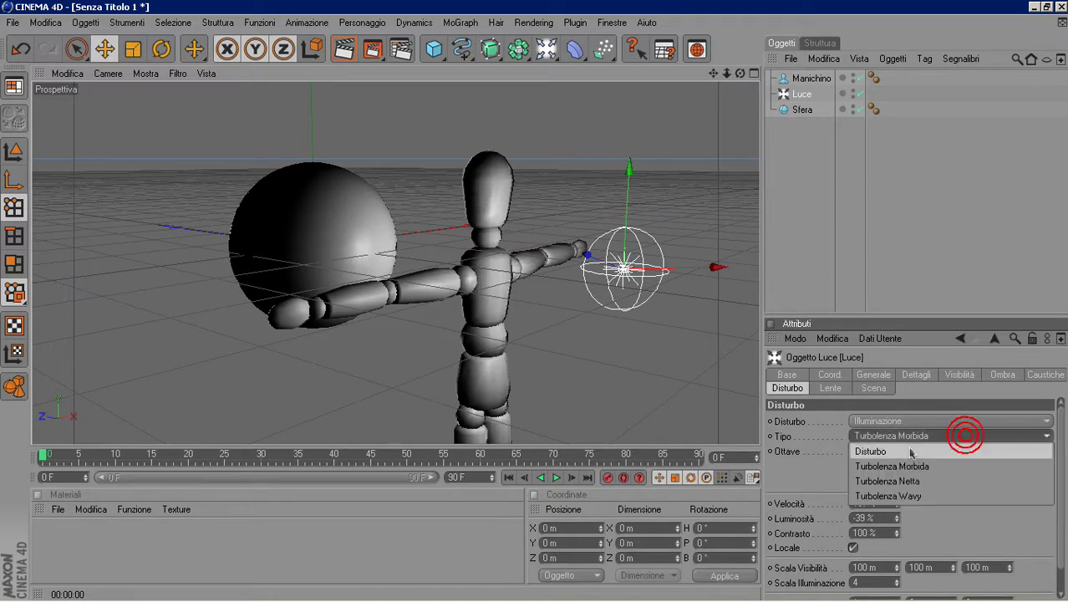
{"action": "left_click", "coordinate": [940, 481]}
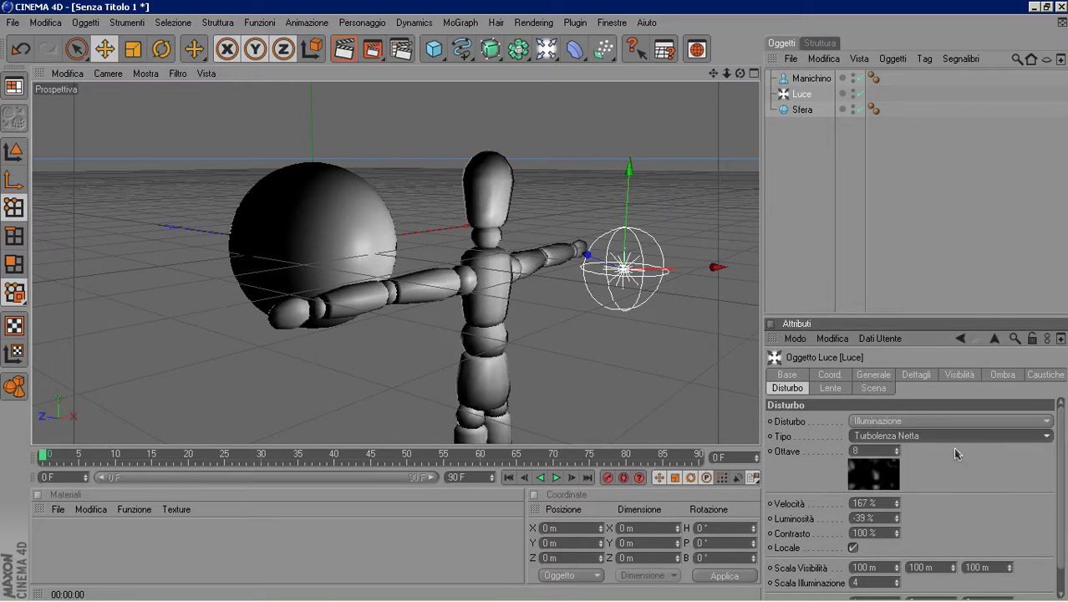
{"action": "left_click", "coordinate": [993, 436]}
{"action": "left_click", "coordinate": [963, 495]}
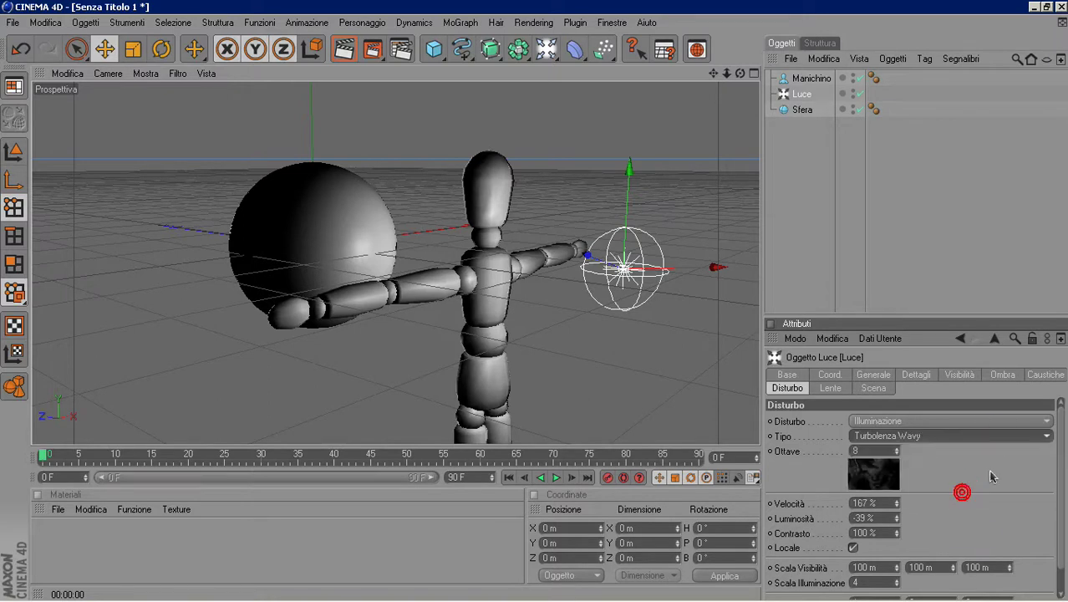
{"action": "left_click", "coordinate": [346, 50]}
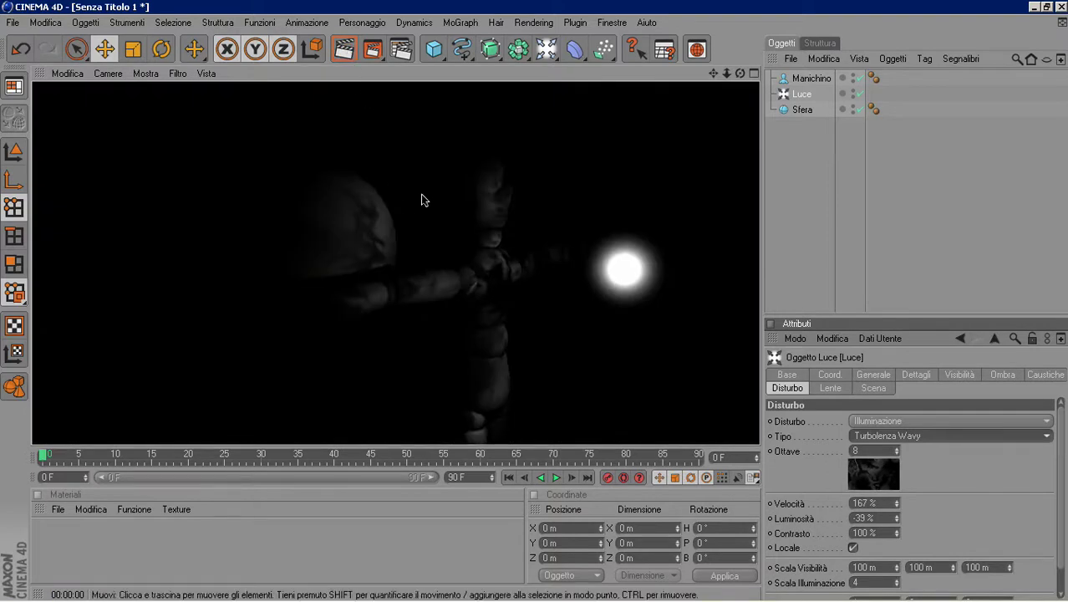
{"action": "left_click", "coordinate": [802, 100]}
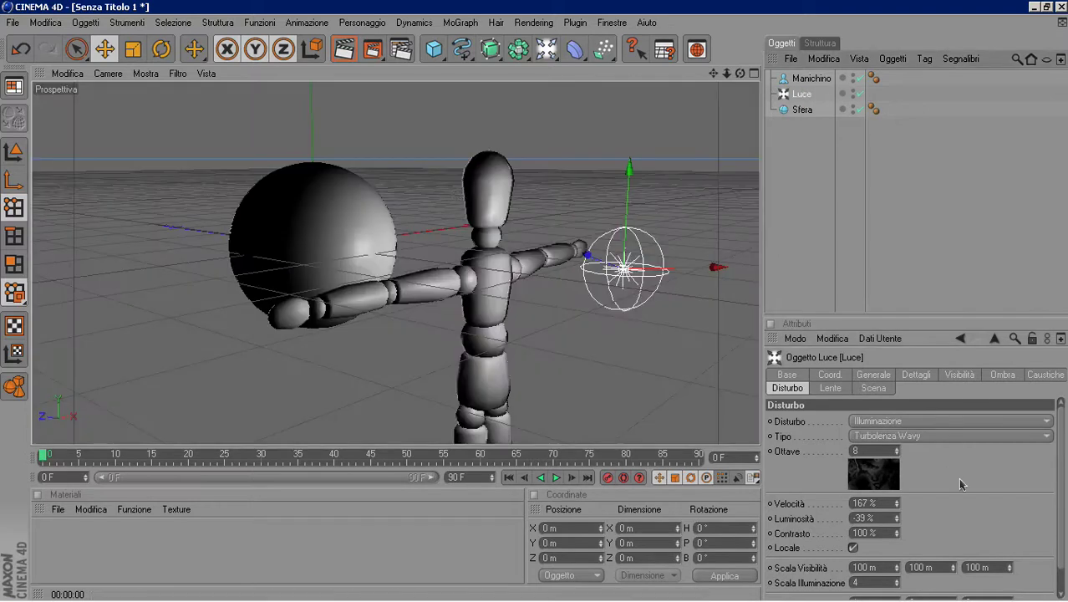
Adjust Scala Illuminazione up and back down to 1.7, rendering each time
{"action": "scroll", "coordinate": [995, 513], "scroll_direction": "down", "scroll_amount": 1}
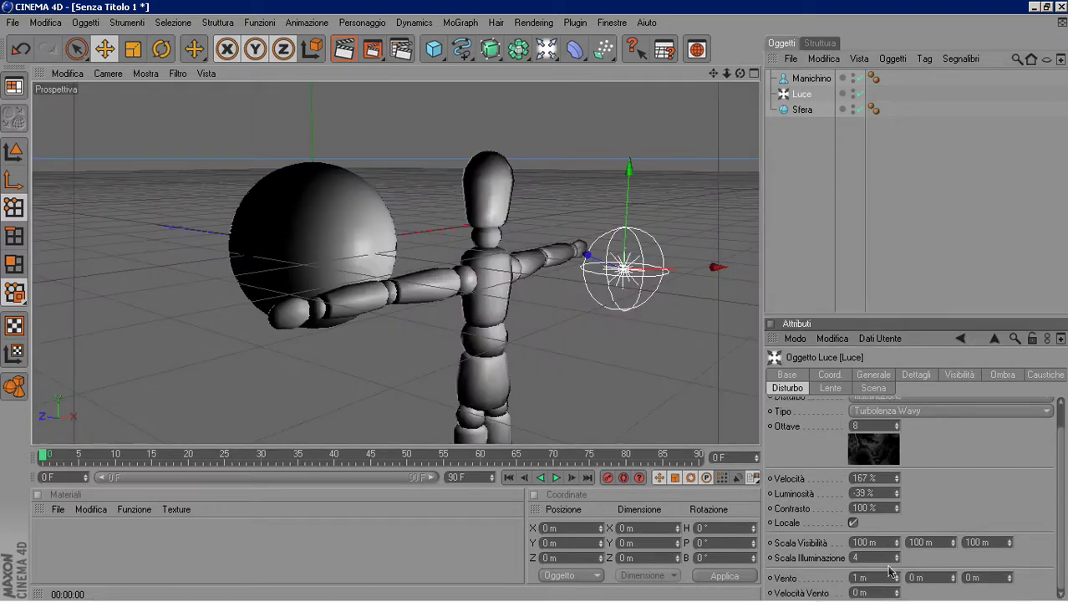
{"action": "left_click_drag", "start_coordinate": [899, 559], "coordinate": [899, 547]}
{"action": "left_click", "coordinate": [345, 49]}
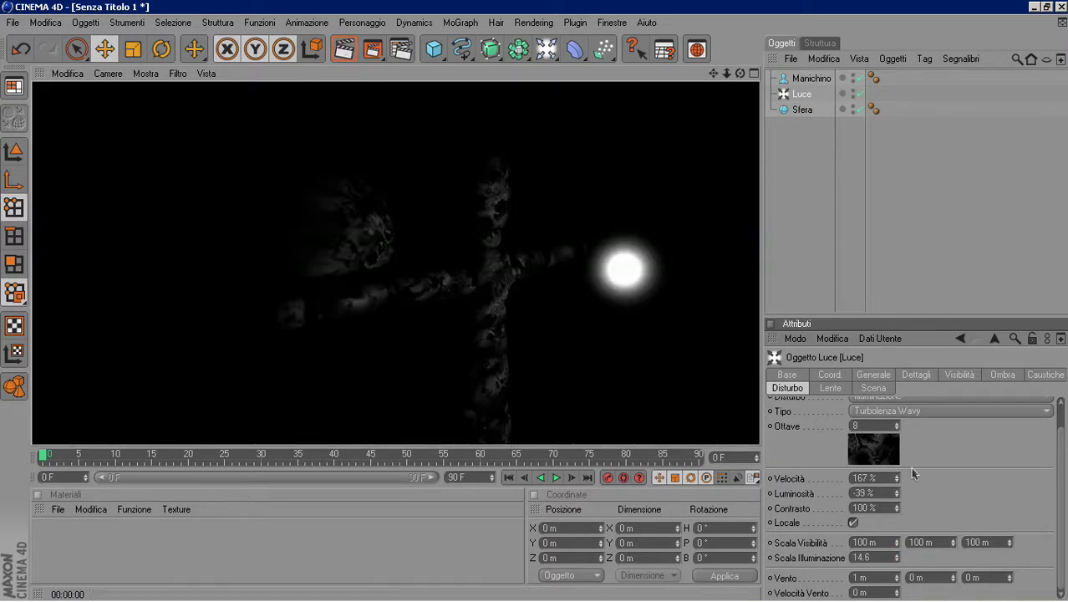
{"action": "left_click_drag", "start_coordinate": [898, 563], "coordinate": [897, 585]}
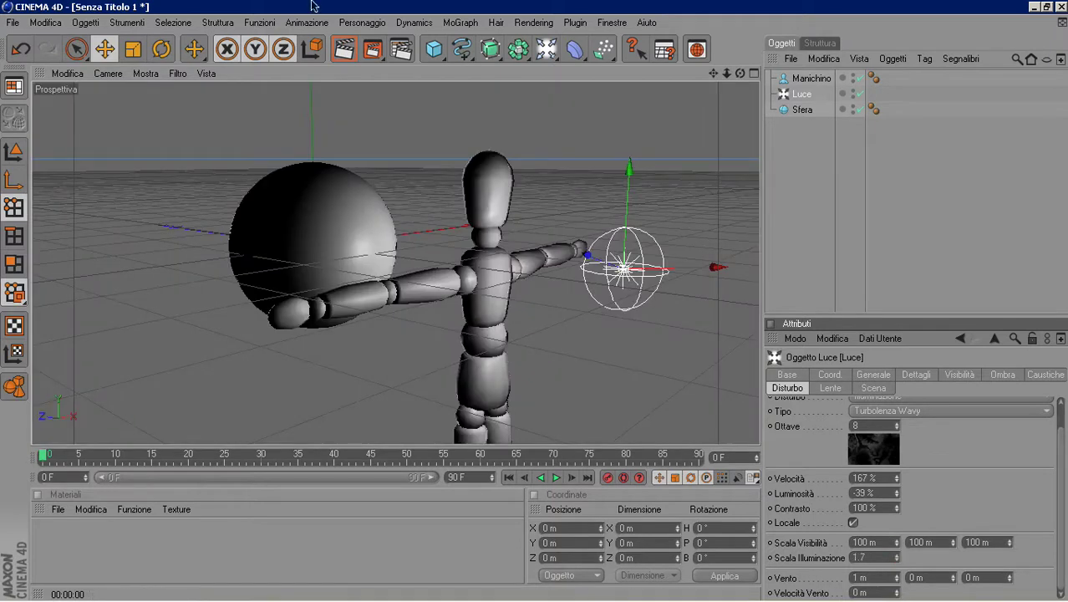
{"action": "left_click", "coordinate": [344, 49]}
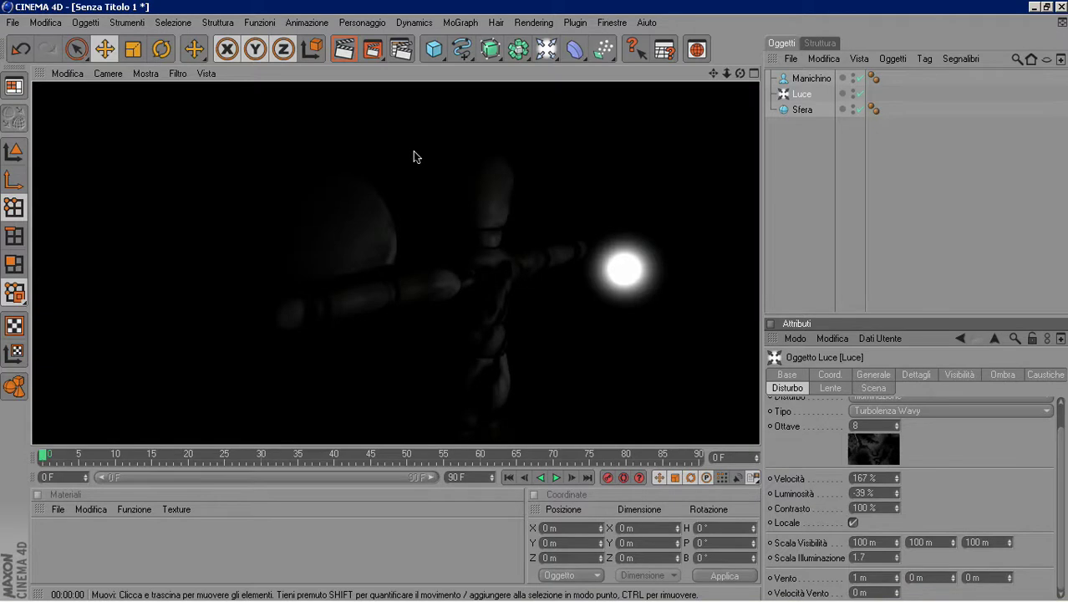
Apply the CINEMA 4D R4 lens glow preset and render it
{"action": "left_click", "coordinate": [831, 389]}
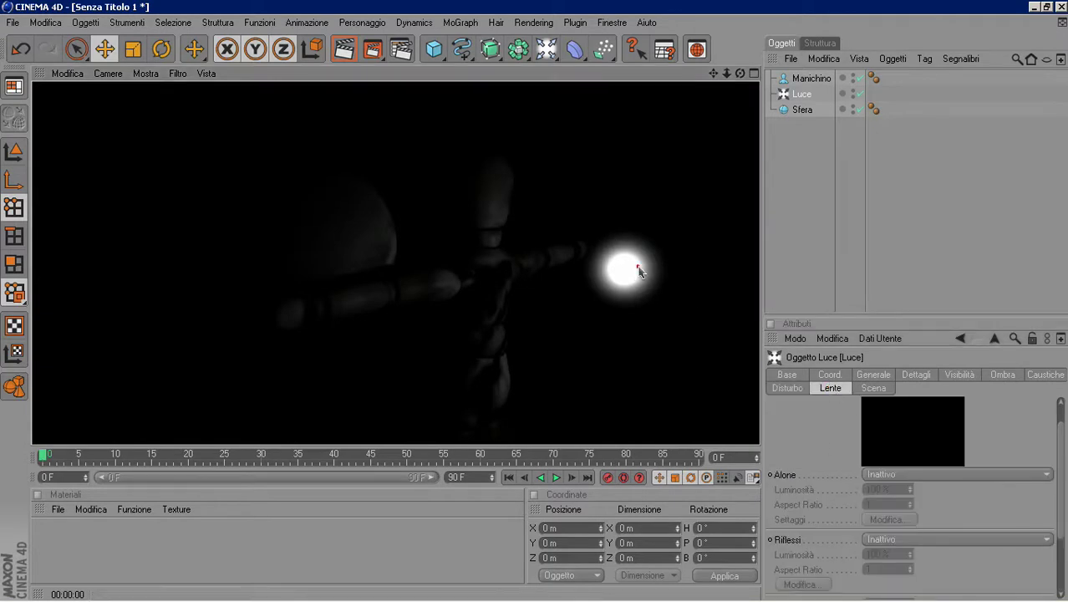
{"action": "left_click", "coordinate": [638, 270]}
{"action": "left_click", "coordinate": [972, 474]}
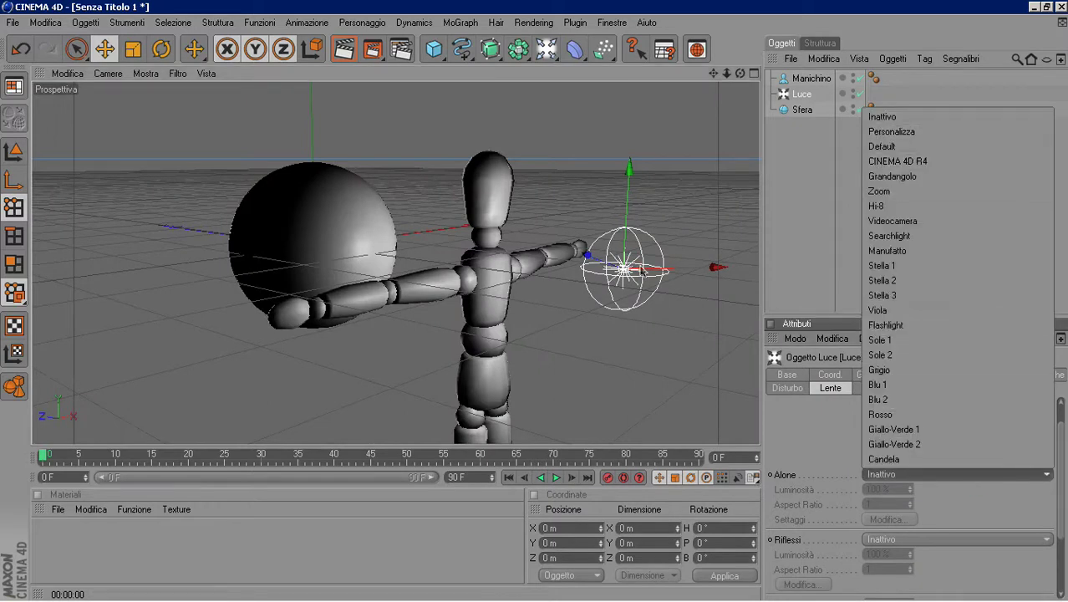
{"action": "left_click", "coordinate": [906, 161]}
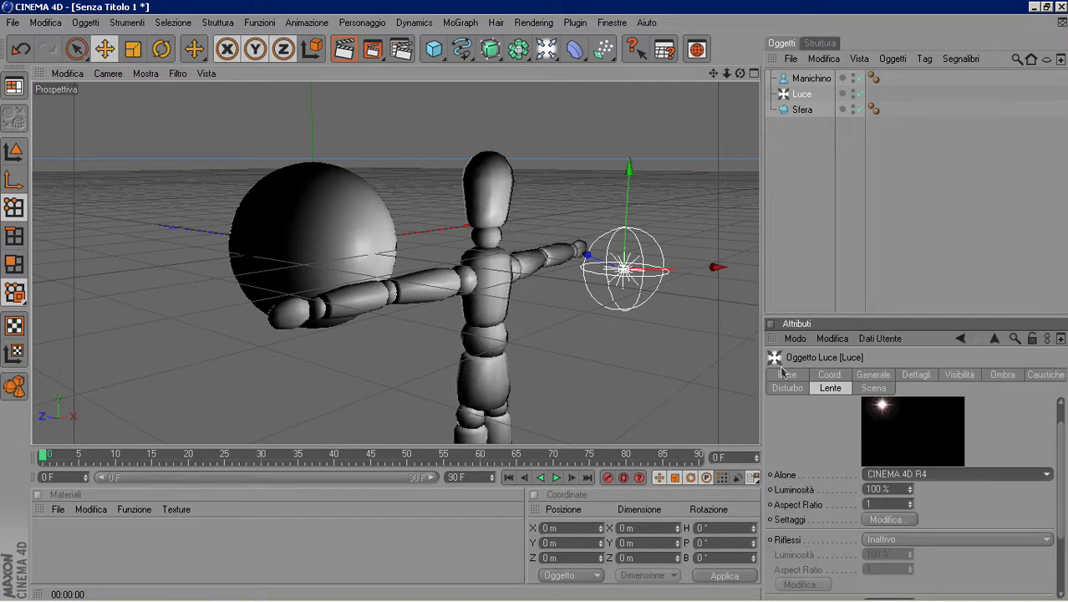
{"action": "left_click", "coordinate": [344, 48]}
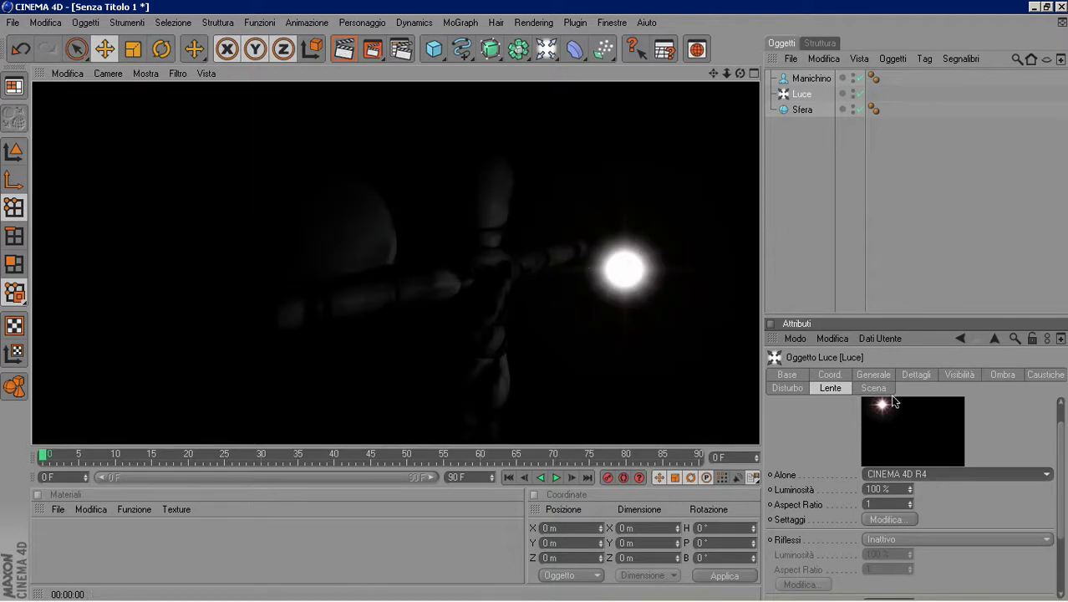
{"action": "left_click", "coordinate": [923, 420]}
Raise the glow Luminosità to 246% and Aspect Ratio to 1.97, then render
{"action": "left_click_drag", "start_coordinate": [910, 499], "coordinate": [945, 498]}
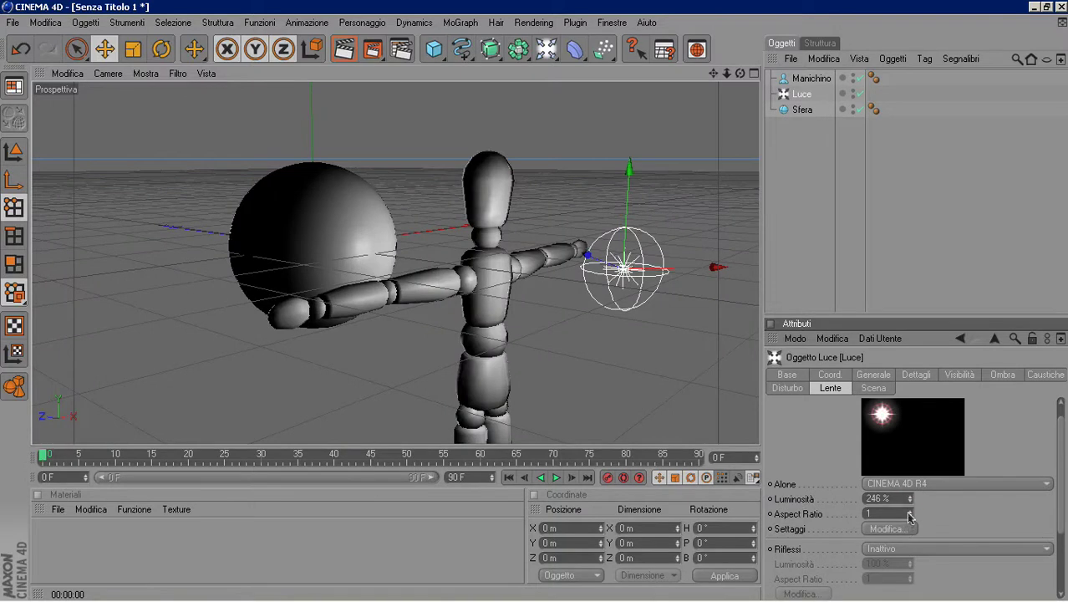
{"action": "mouse_move", "coordinate": [910, 513]}
{"action": "left_mouse_down"}
{"action": "mouse_move", "coordinate": [944, 513]}
{"action": "mouse_move", "coordinate": [928, 513]}
{"action": "left_mouse_up"}
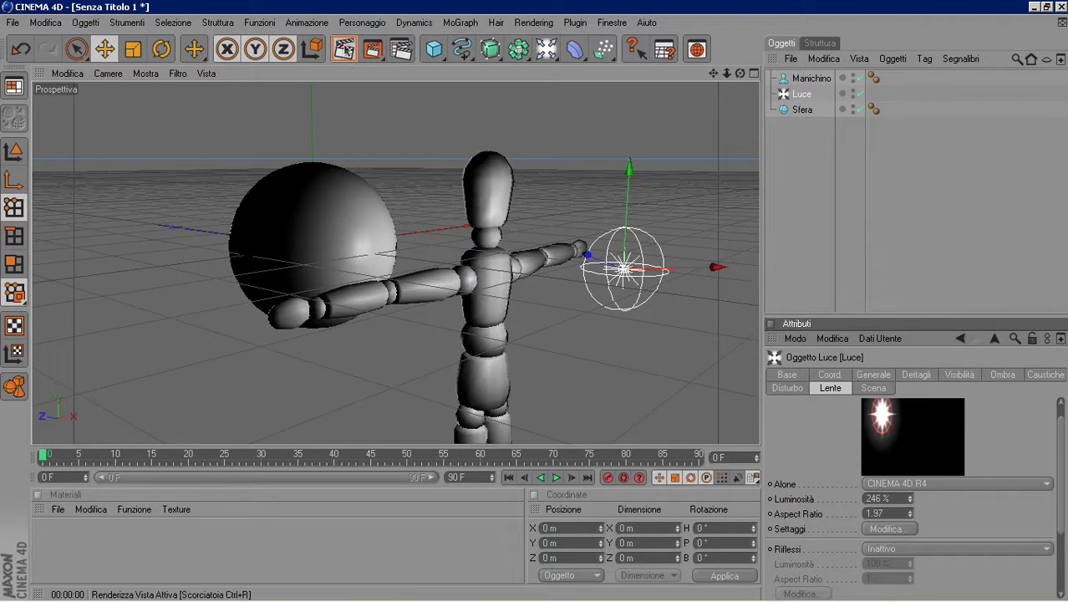
{"action": "left_click", "coordinate": [343, 50]}
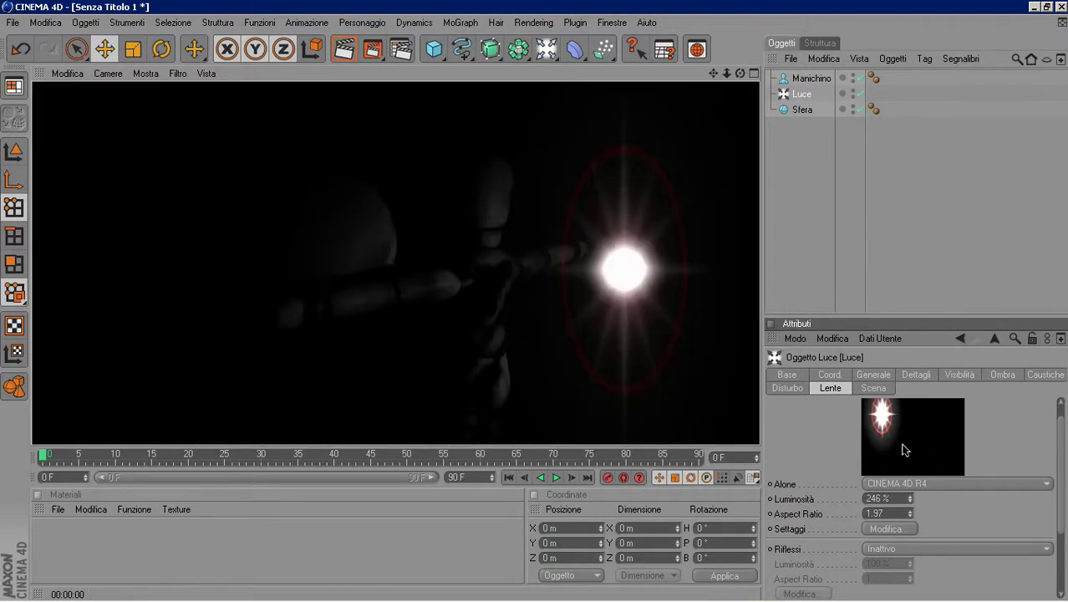
Give the light Flashlight 3 lens reflexes at 280% brightness and 4.43 aspect ratio, rendering to check
{"action": "left_click", "coordinate": [949, 550]}
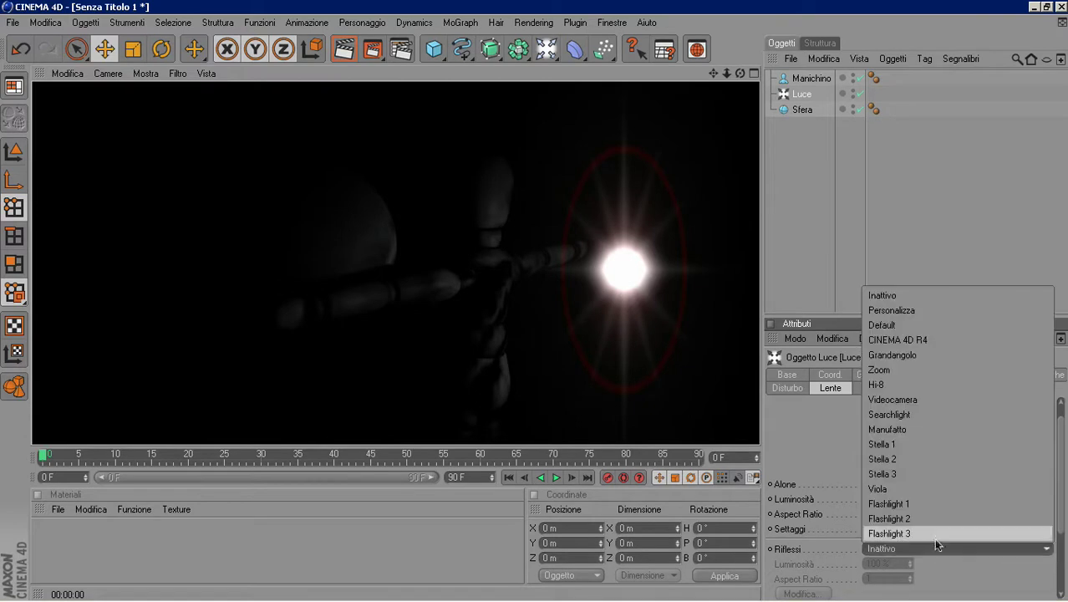
{"action": "left_click", "coordinate": [933, 535]}
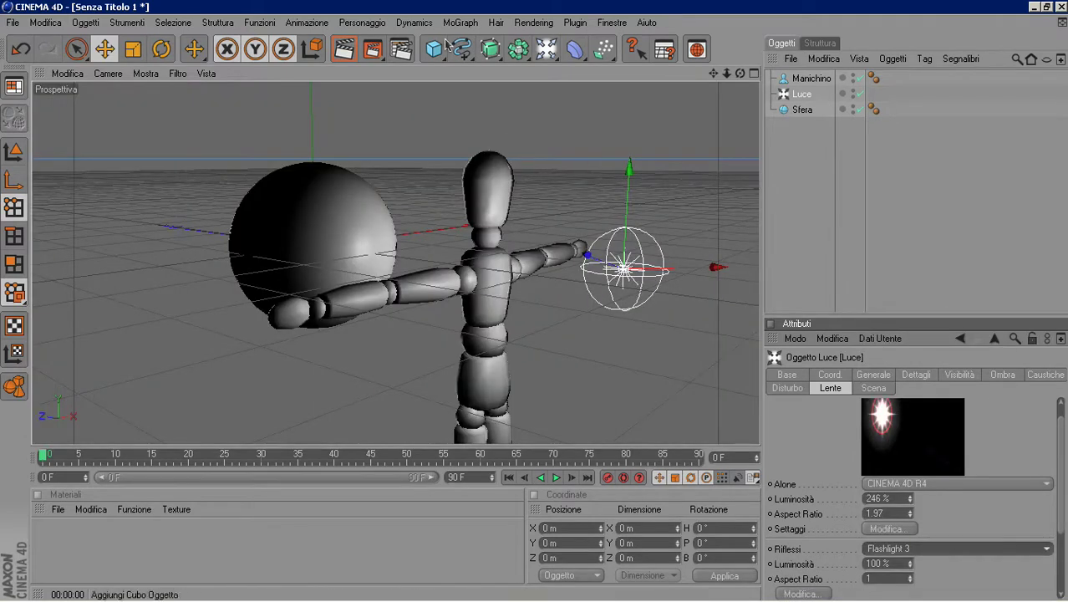
{"action": "left_click", "coordinate": [343, 52]}
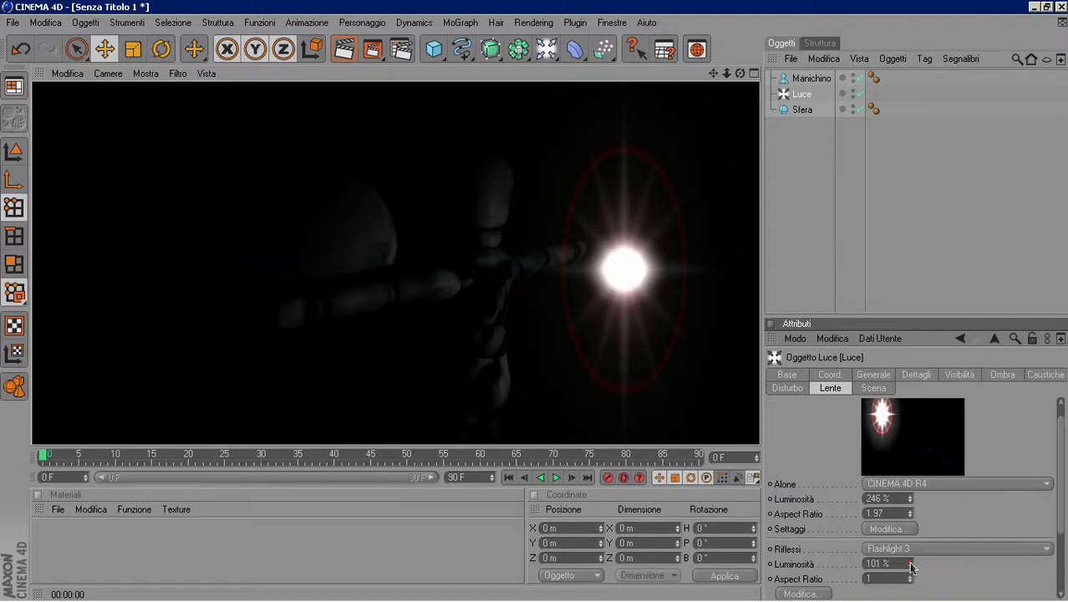
{"action": "left_click_drag", "start_coordinate": [911, 568], "coordinate": [911, 544]}
{"action": "left_click", "coordinate": [357, 55]}
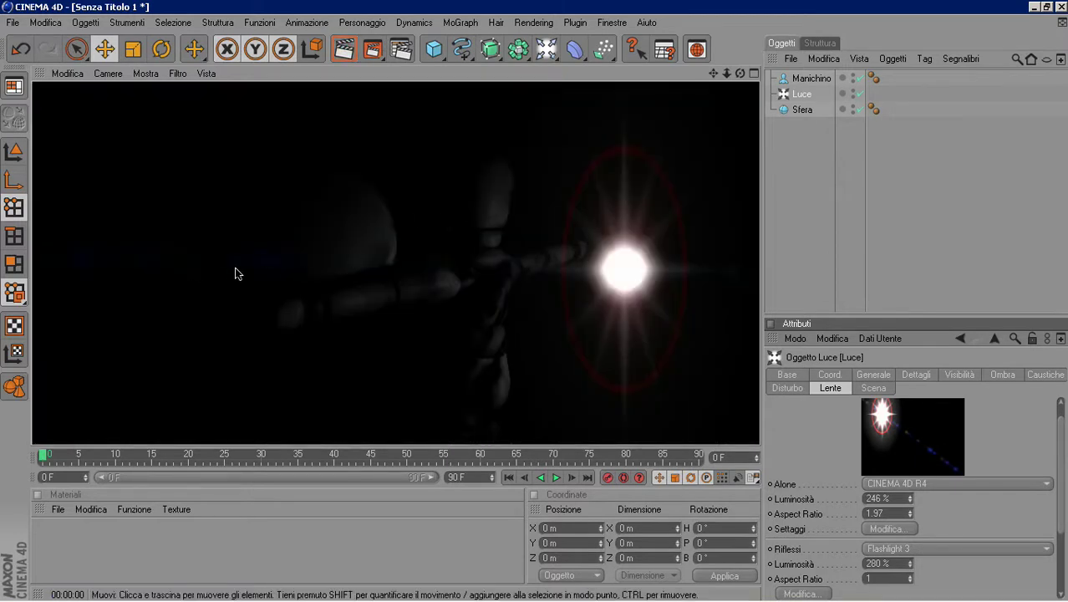
{"action": "left_click", "coordinate": [911, 576]}
{"action": "left_click_drag", "start_coordinate": [911, 578], "coordinate": [912, 552]}
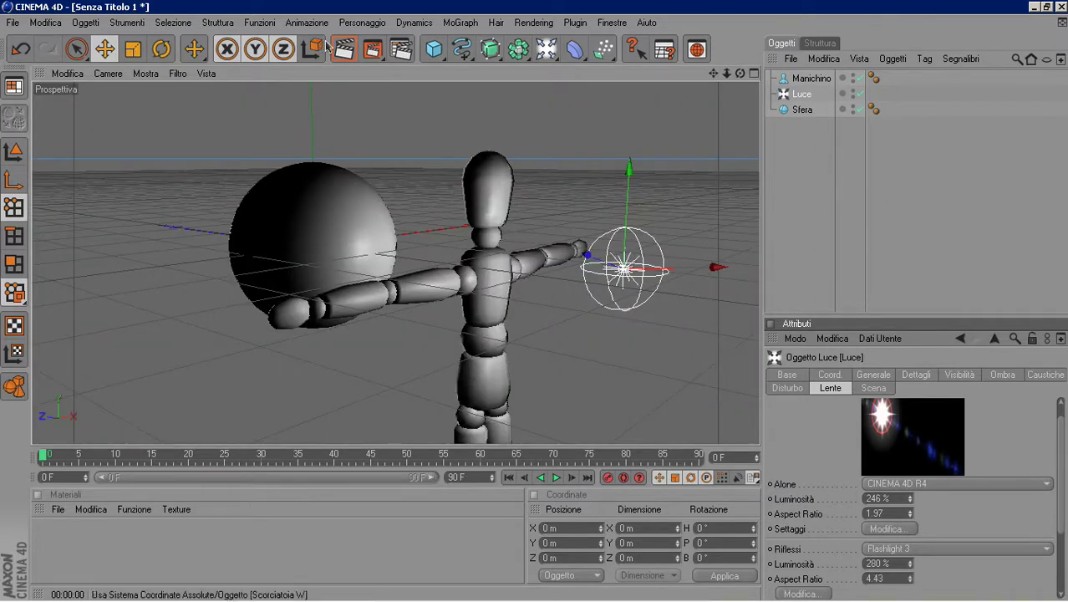
{"action": "left_click", "coordinate": [344, 49]}
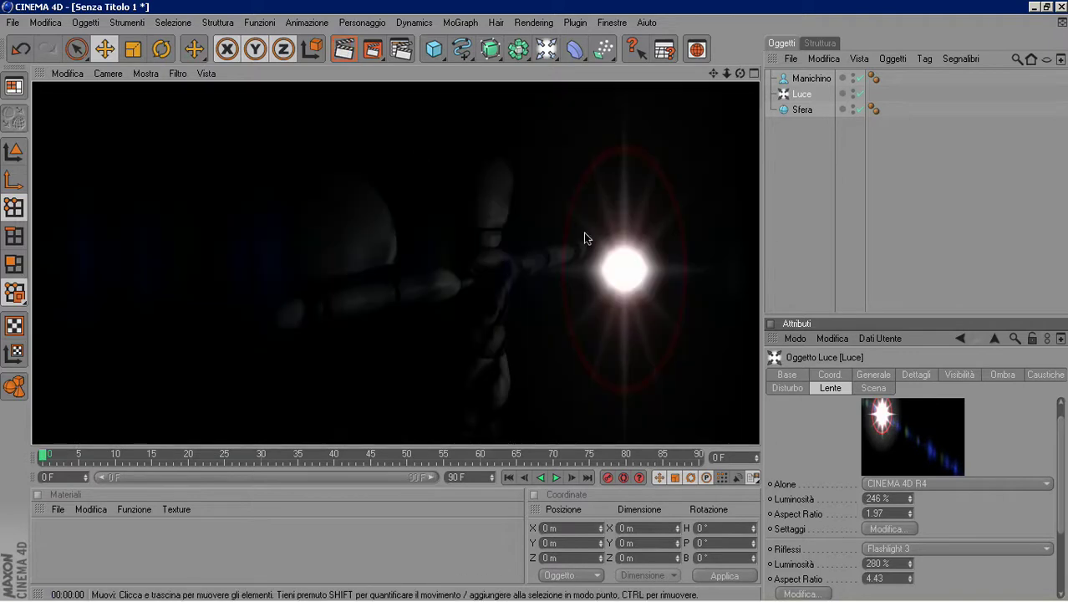
In Luce's Scena tab, add Sfera to the Escludi list and render the black sphere
{"action": "left_click", "coordinate": [874, 388]}
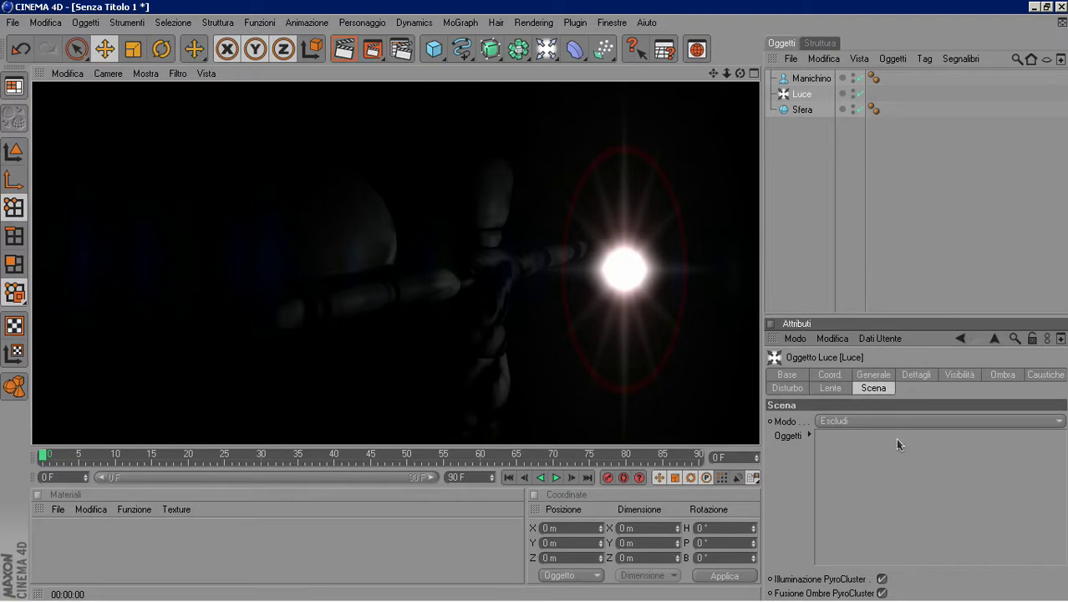
{"action": "left_click", "coordinate": [585, 130]}
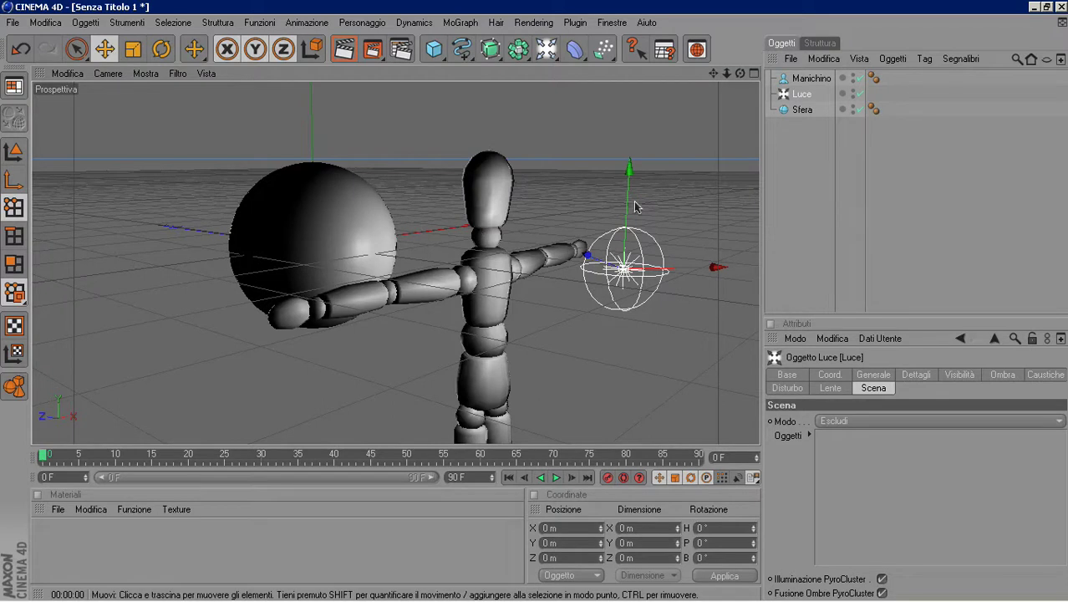
{"action": "left_click", "coordinate": [870, 422]}
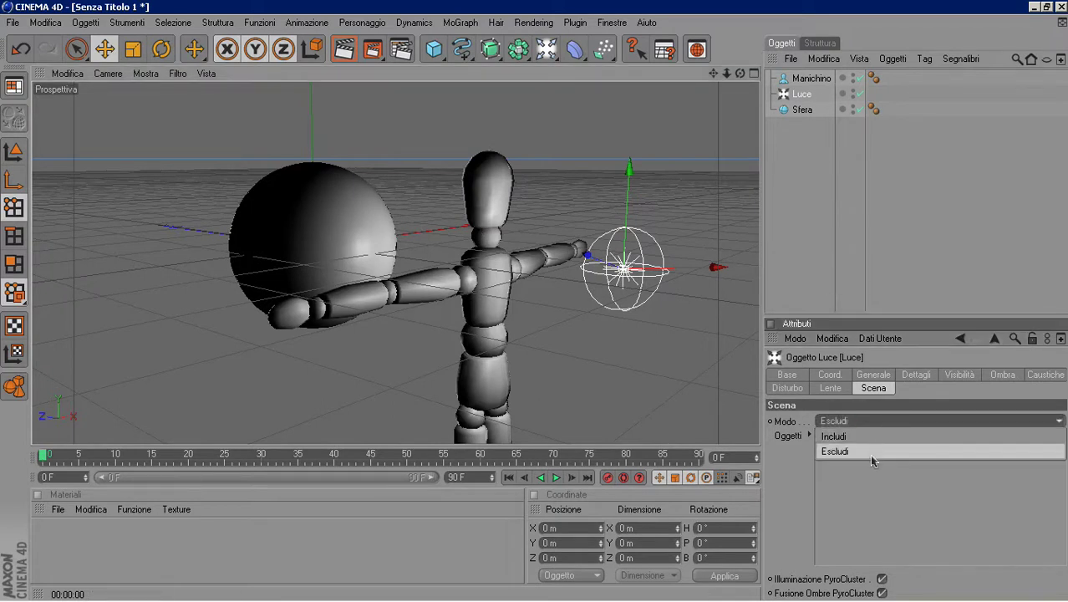
{"action": "left_click", "coordinate": [870, 453]}
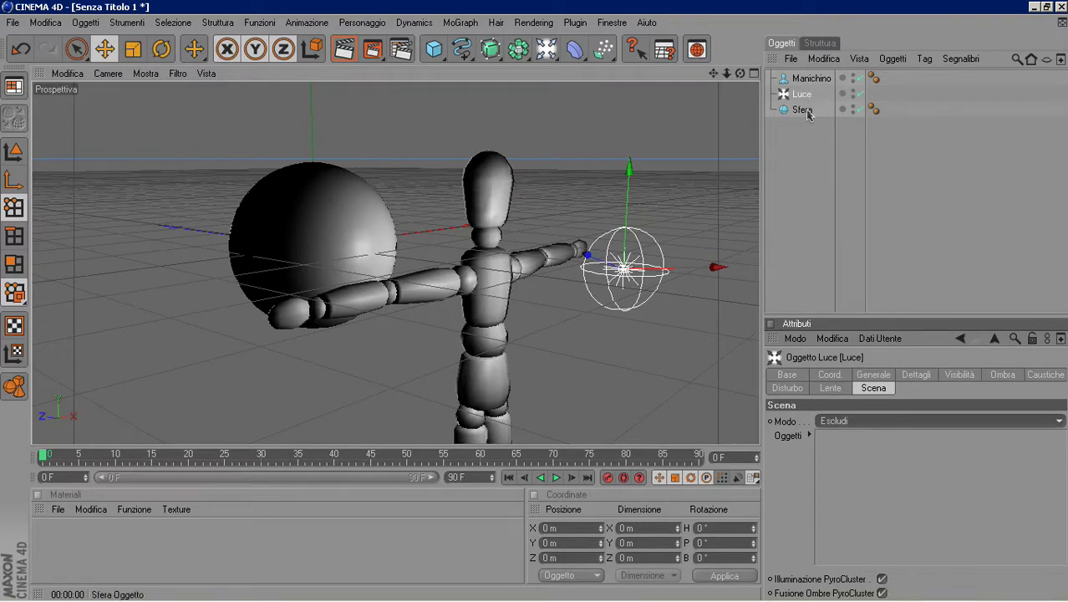
{"action": "left_click_drag", "start_coordinate": [807, 112], "coordinate": [837, 439]}
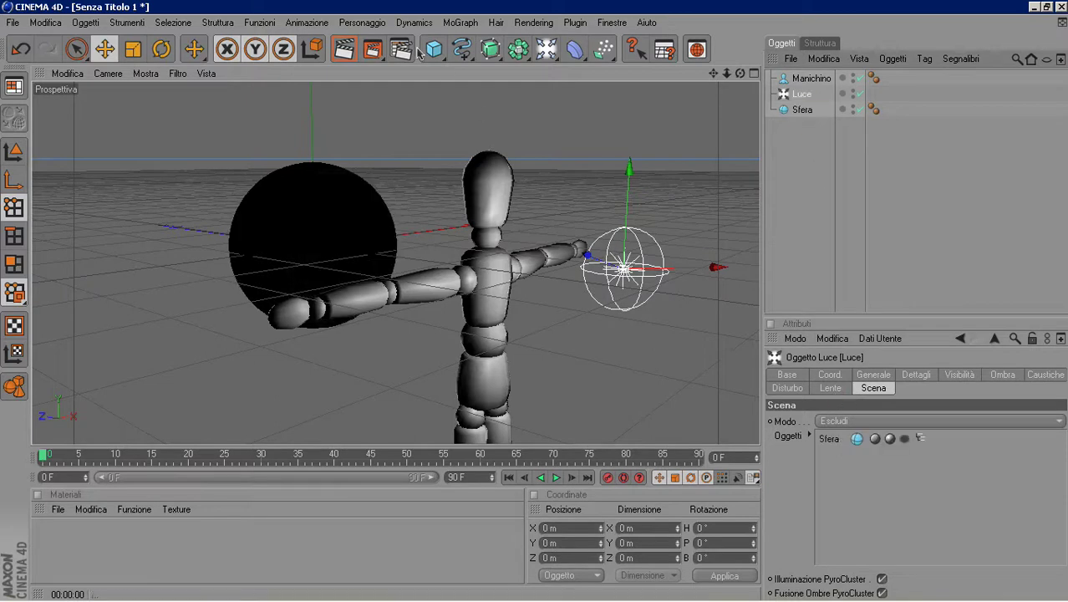
{"action": "left_click", "coordinate": [348, 54]}
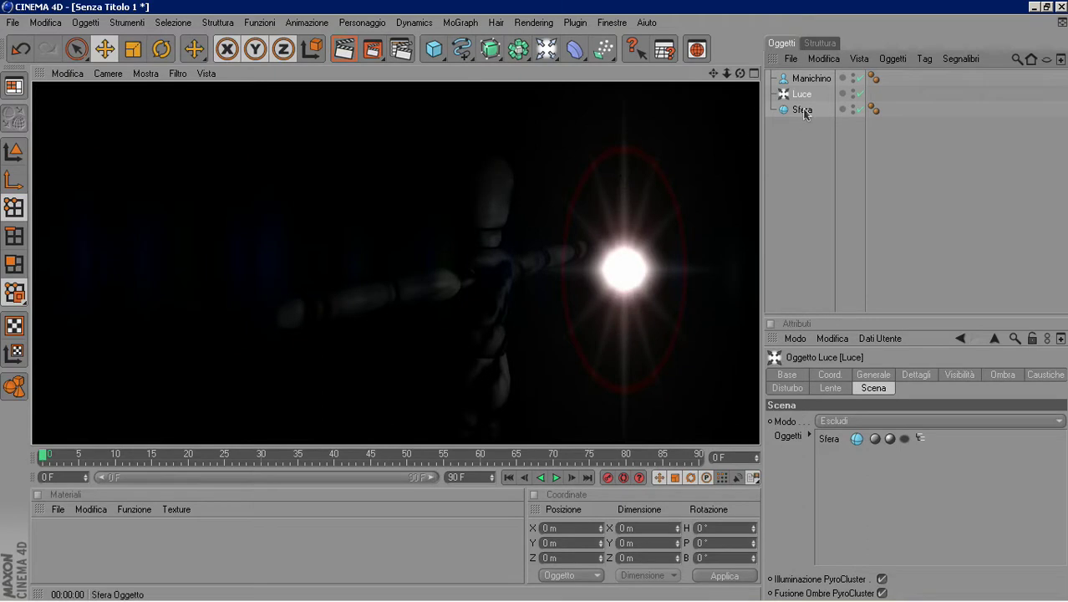
{"action": "left_click", "coordinate": [798, 158]}
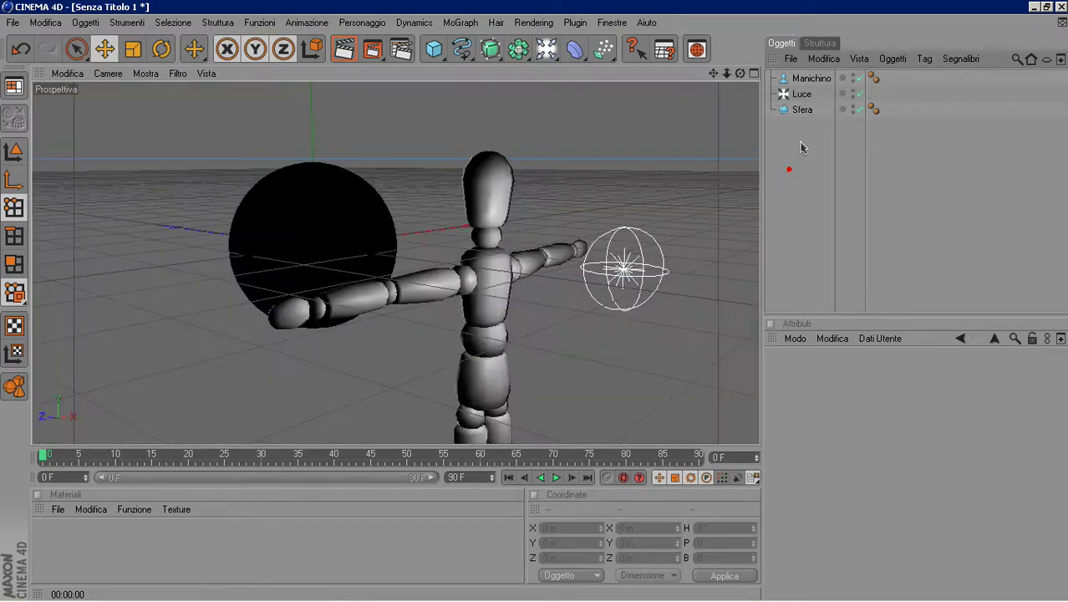
Add an area light and move it to the left of the sphere
{"action": "left_click_drag", "start_coordinate": [547, 48], "coordinate": [575, 69]}
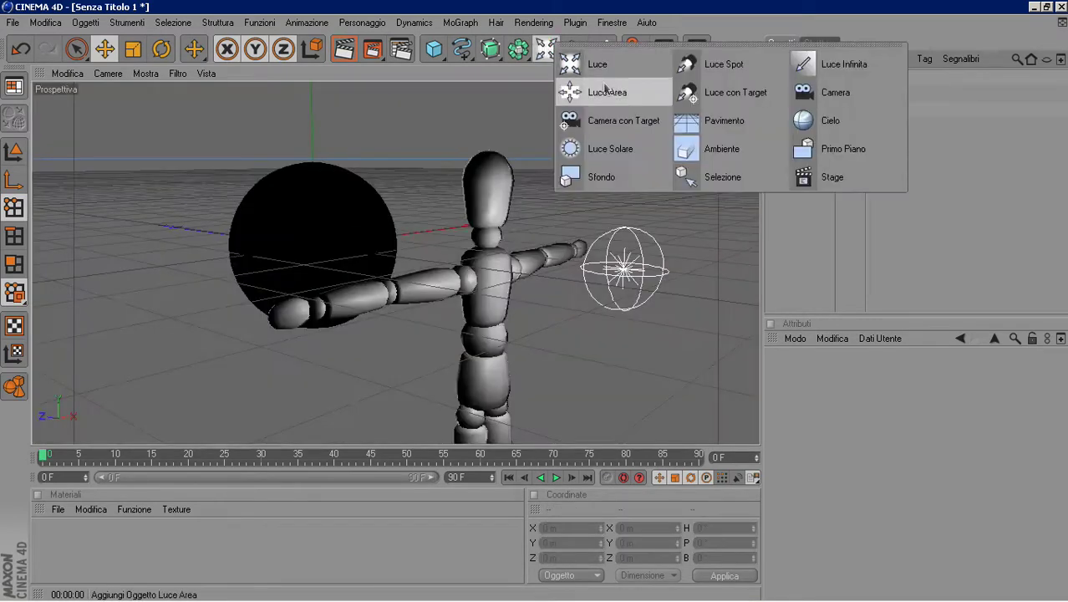
{"action": "left_click", "coordinate": [575, 92]}
{"action": "mouse_move", "coordinate": [279, 242]}
{"action": "left_mouse_down"}
{"action": "mouse_move", "coordinate": [196, 230]}
{"action": "mouse_move", "coordinate": [147, 239]}
{"action": "left_mouse_up"}
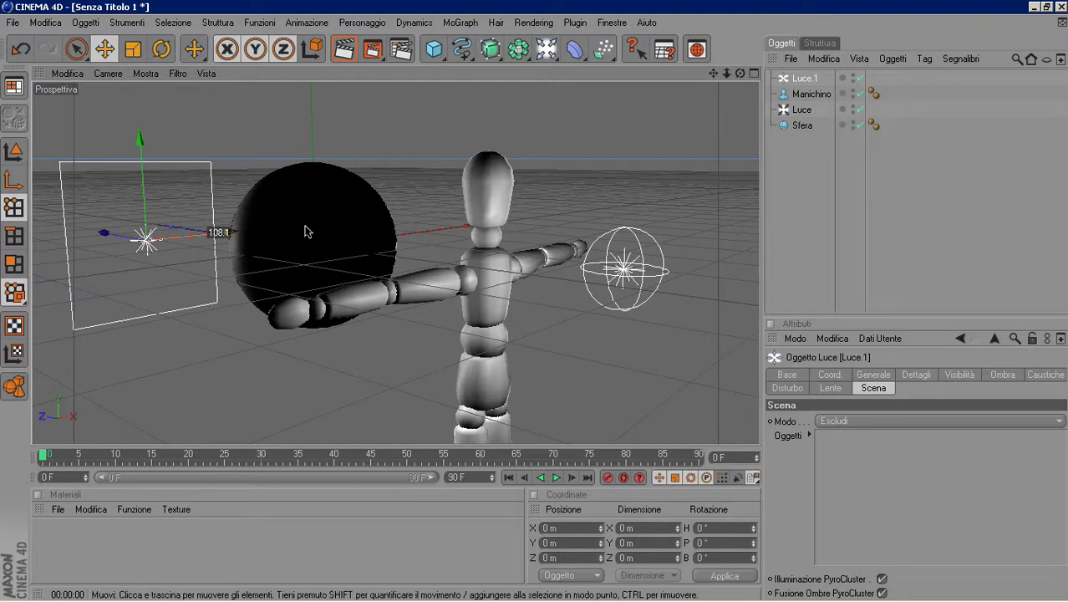
Exclude Manichino from Luce.1, render, and review both lights' exclusion lists
{"action": "left_click", "coordinate": [805, 78]}
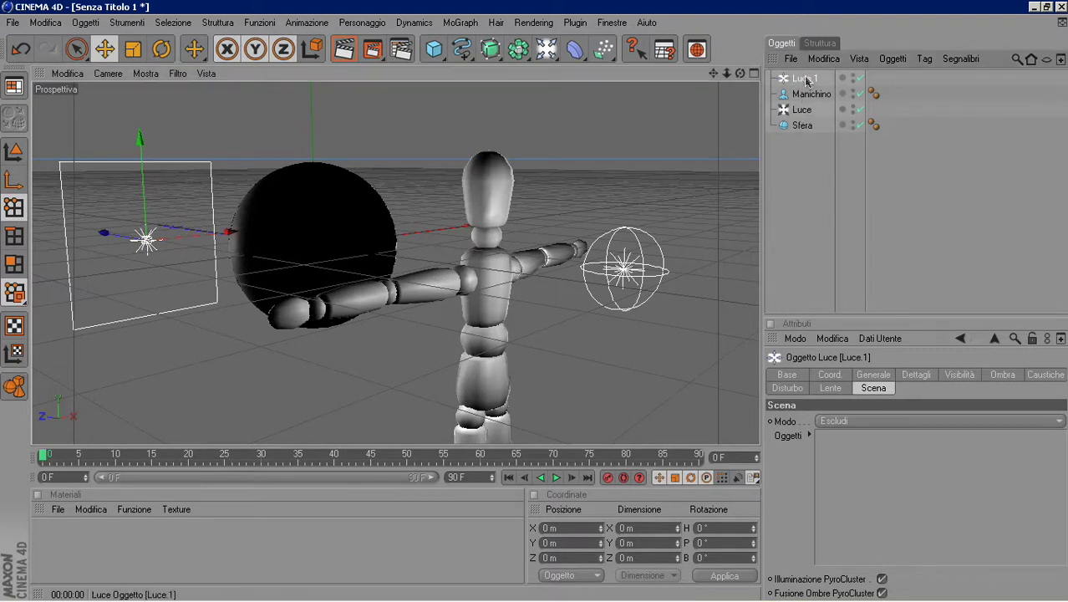
{"action": "left_click_drag", "start_coordinate": [812, 95], "coordinate": [854, 443]}
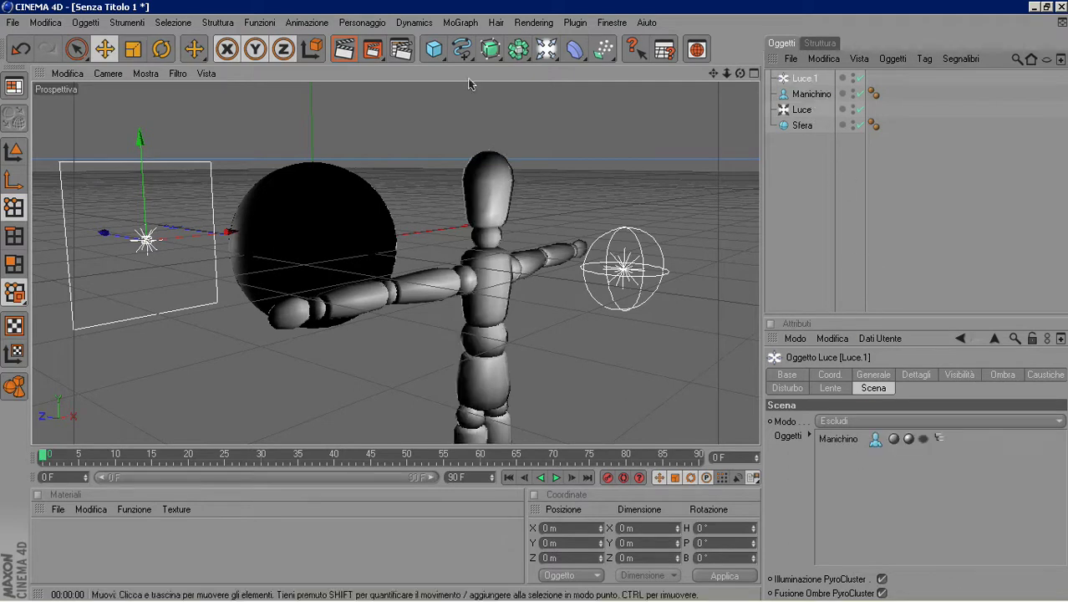
{"action": "left_click", "coordinate": [344, 50]}
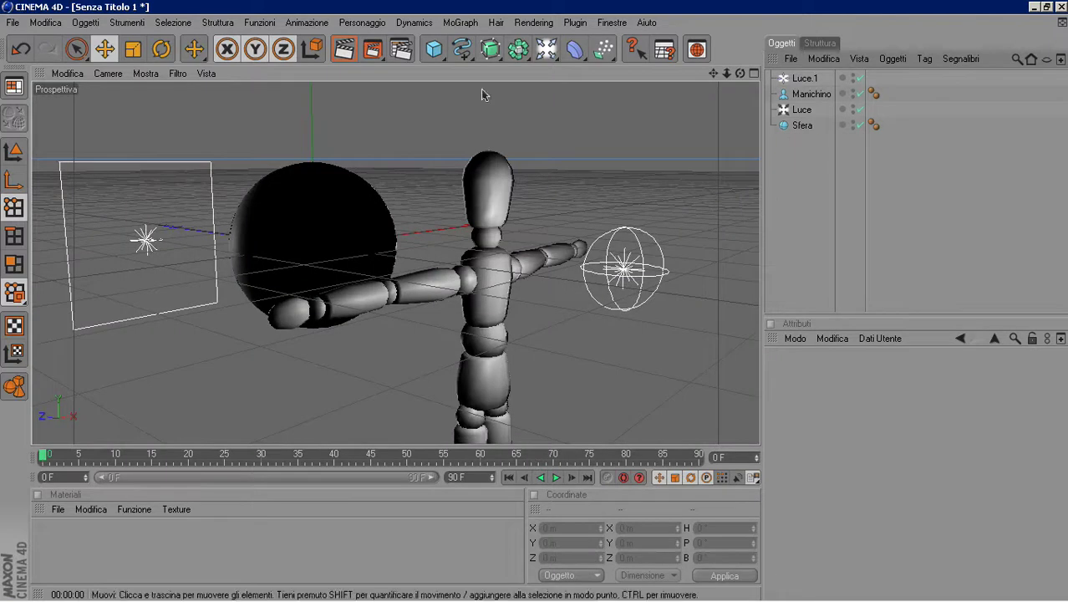
{"action": "left_click", "coordinate": [804, 80]}
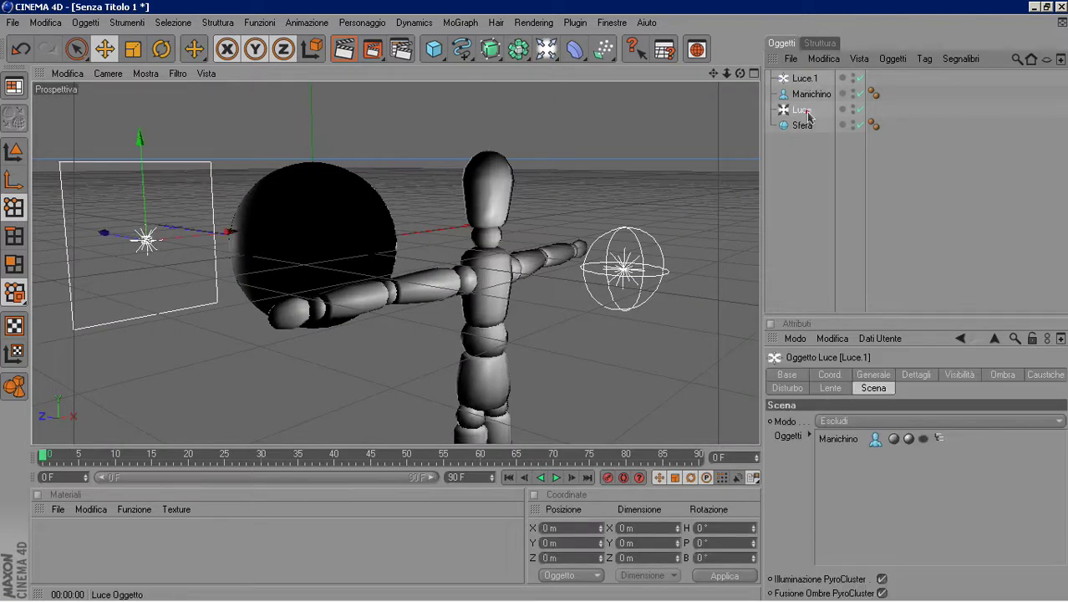
{"action": "left_click", "coordinate": [807, 112]}
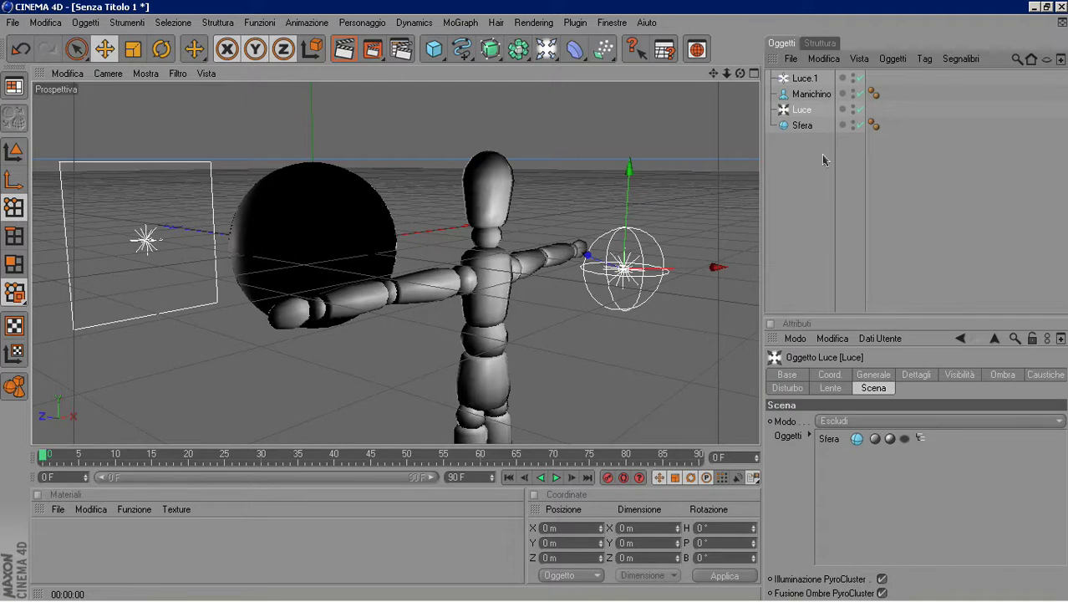
{"action": "left_click", "coordinate": [805, 151]}
Delete every scene object with Ctrl+A and Delete, then add a Camera con Target
{"action": "key", "text": "ctrl+a"}
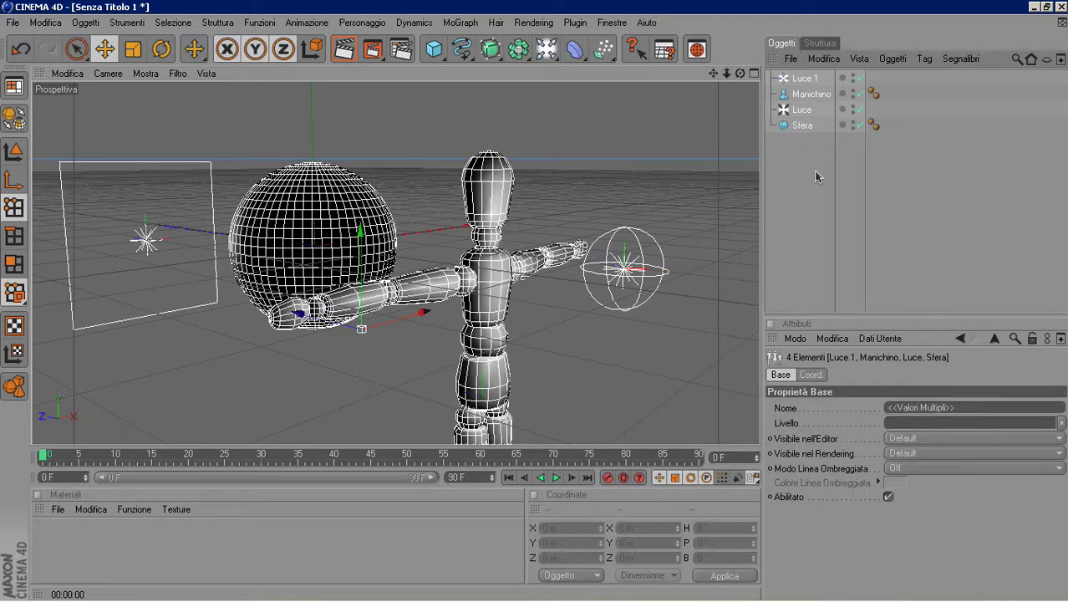
{"action": "key", "text": "Delete"}
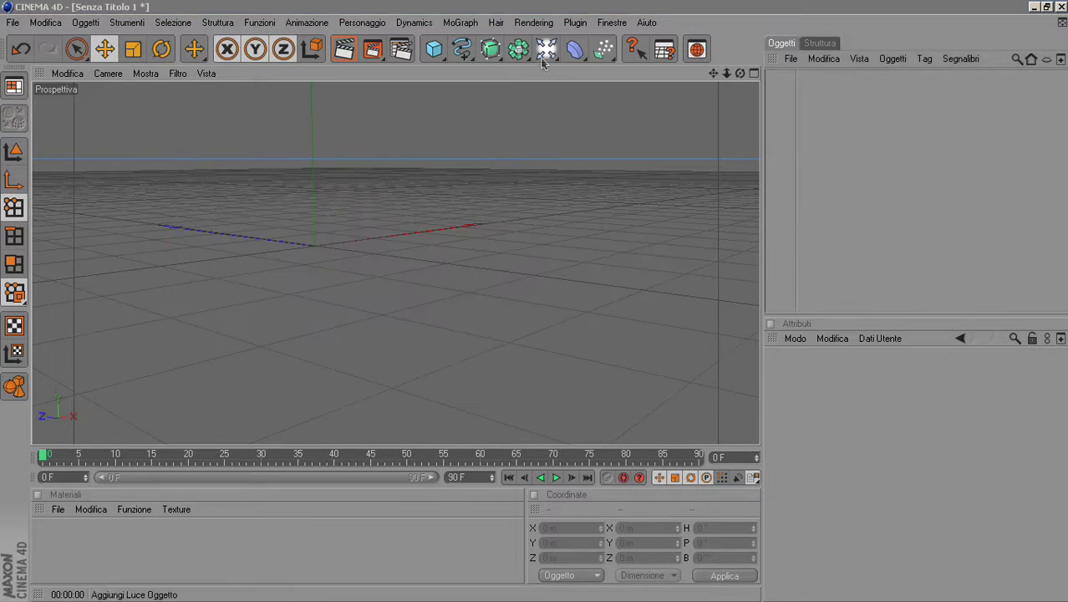
{"action": "left_click", "coordinate": [546, 51]}
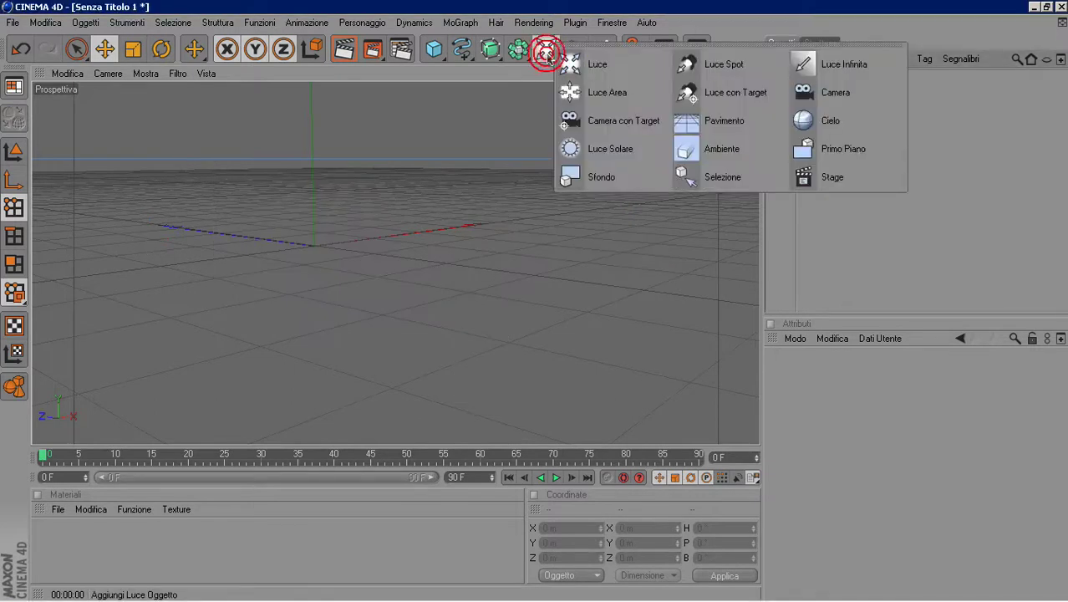
{"action": "left_click", "coordinate": [614, 123]}
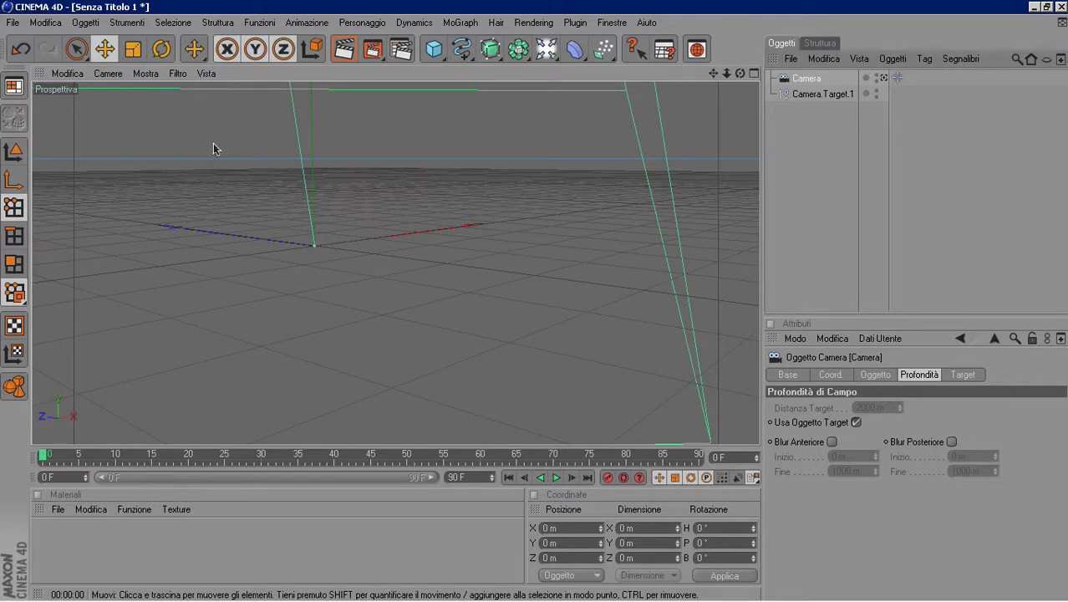
Look through the new camera and add a sphere parented under the camera
{"action": "left_click", "coordinate": [118, 76]}
{"action": "mouse_move", "coordinate": [142, 96]}
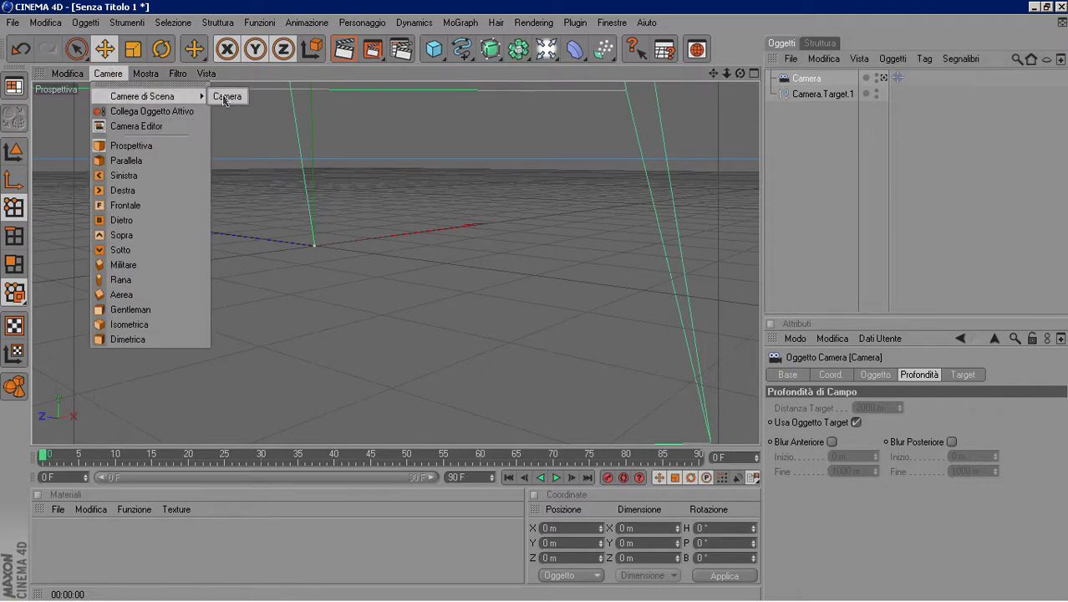
{"action": "left_click", "coordinate": [225, 97]}
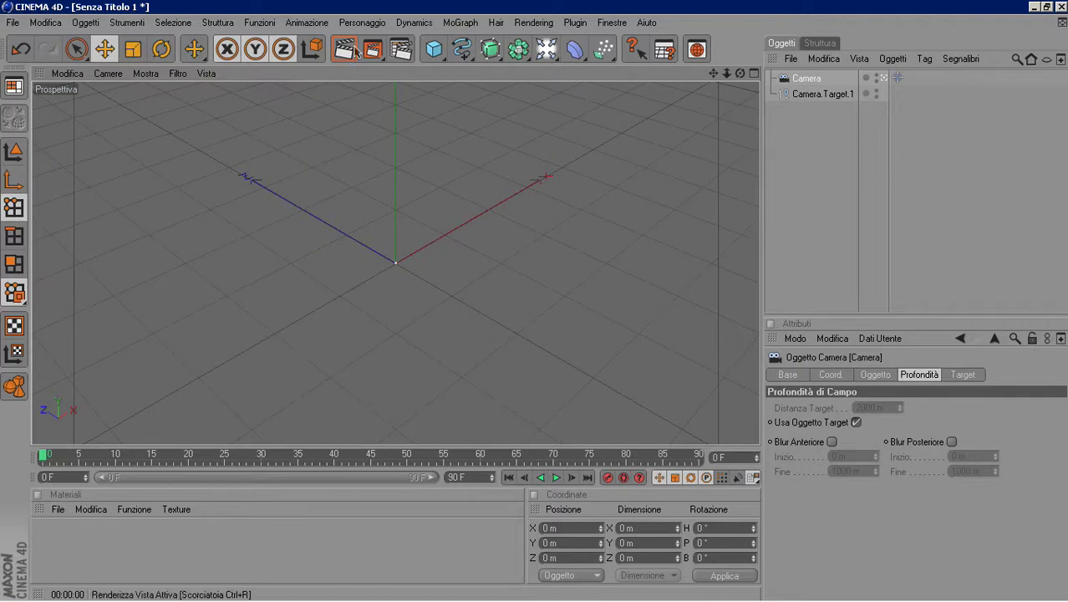
{"action": "left_click", "coordinate": [435, 50]}
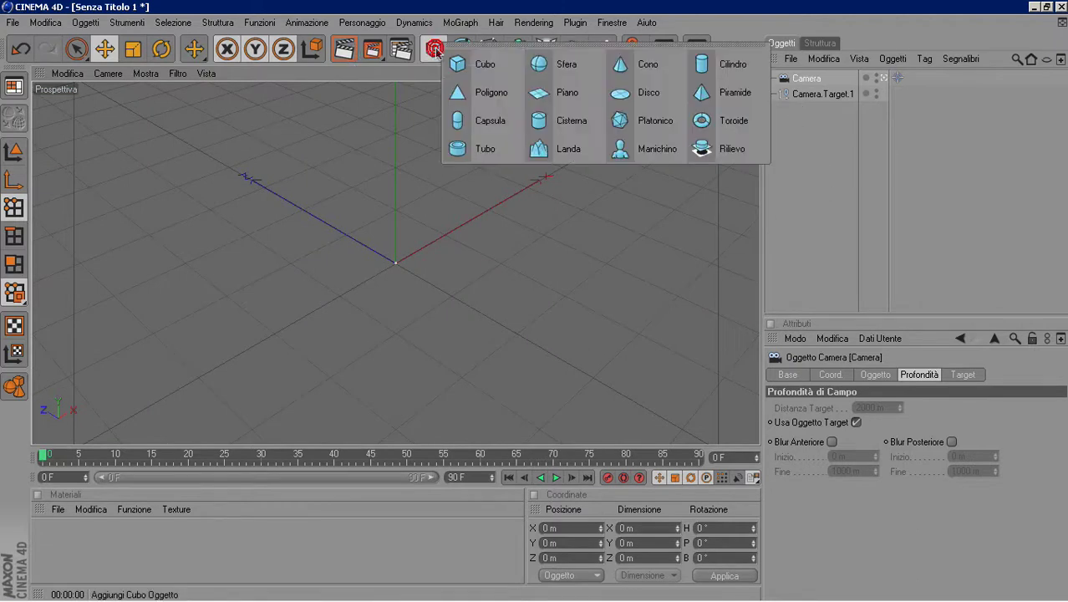
{"action": "left_click", "coordinate": [551, 64]}
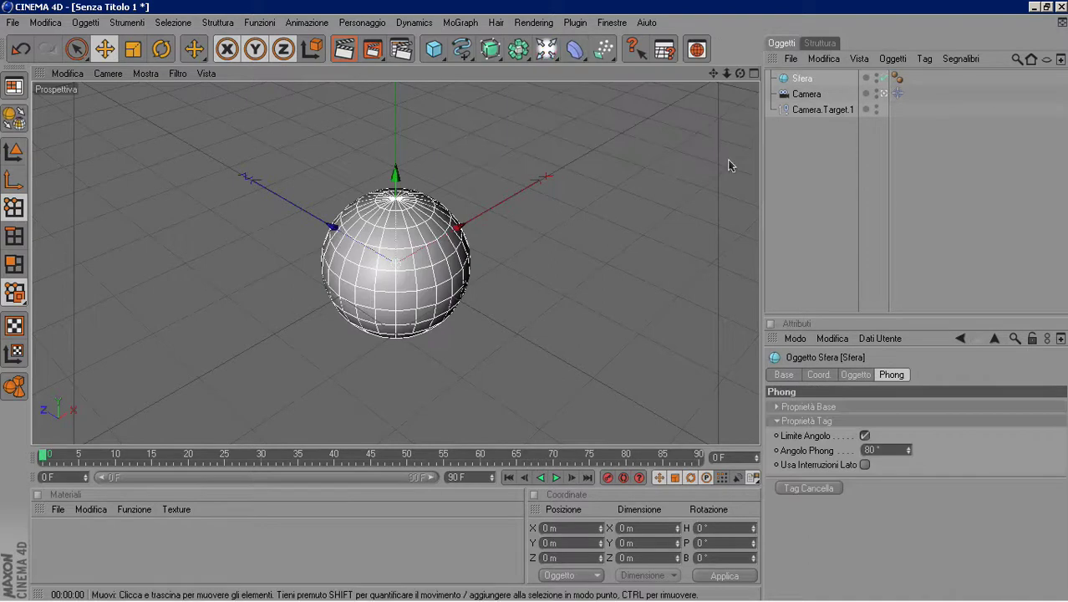
{"action": "left_click_drag", "start_coordinate": [808, 80], "coordinate": [808, 98]}
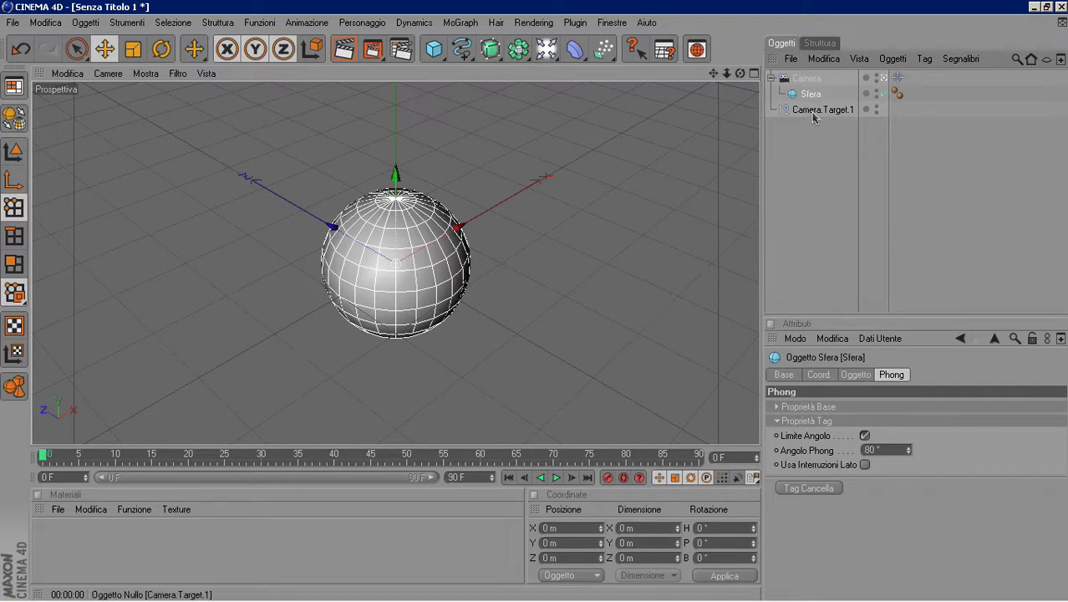
Move Camera.Target.1 sideways and vertically to re-aim the camera at the sphere
{"action": "left_click", "coordinate": [812, 111]}
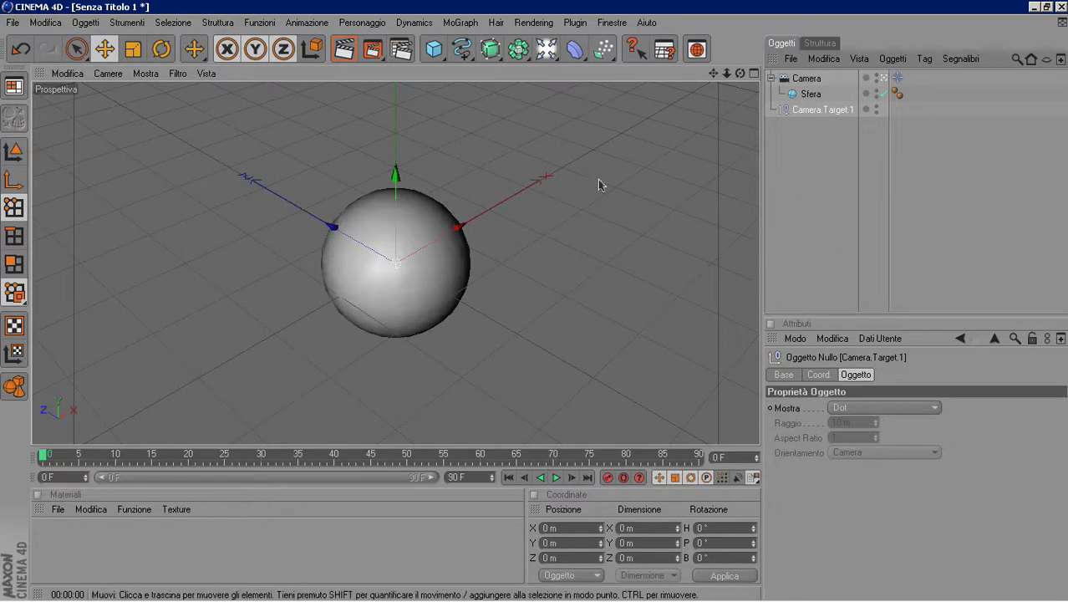
{"action": "mouse_move", "coordinate": [459, 224]}
{"action": "left_mouse_down"}
{"action": "mouse_move", "coordinate": [195, 411]}
{"action": "mouse_move", "coordinate": [445, 222]}
{"action": "left_mouse_up"}
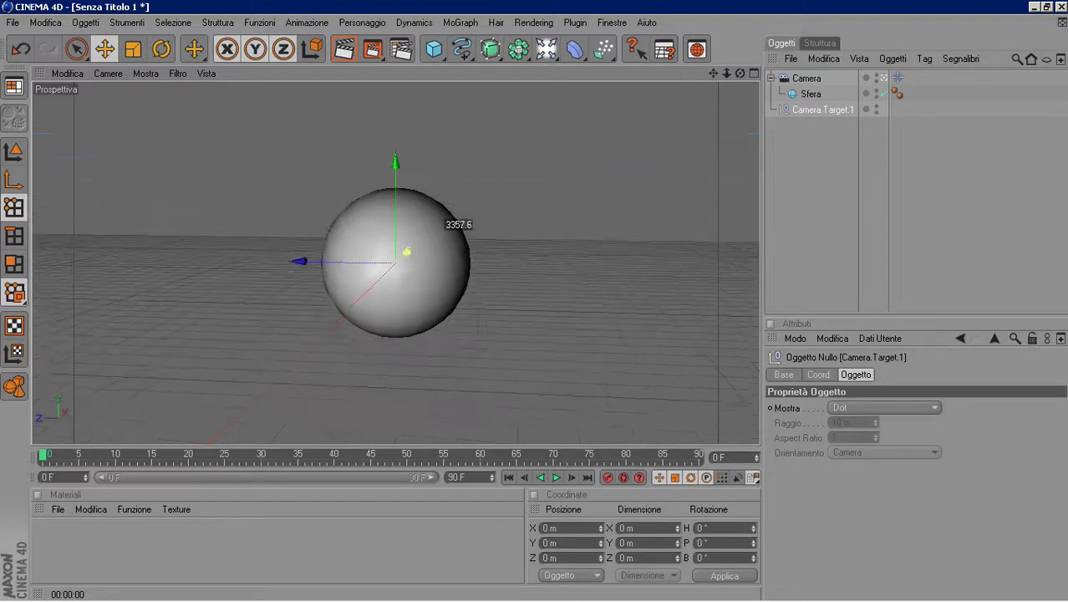
{"action": "left_click_drag", "start_coordinate": [396, 161], "coordinate": [390, 229]}
Orbit the view to look down on the sphere and select the Camera
{"action": "left_click", "coordinate": [161, 49]}
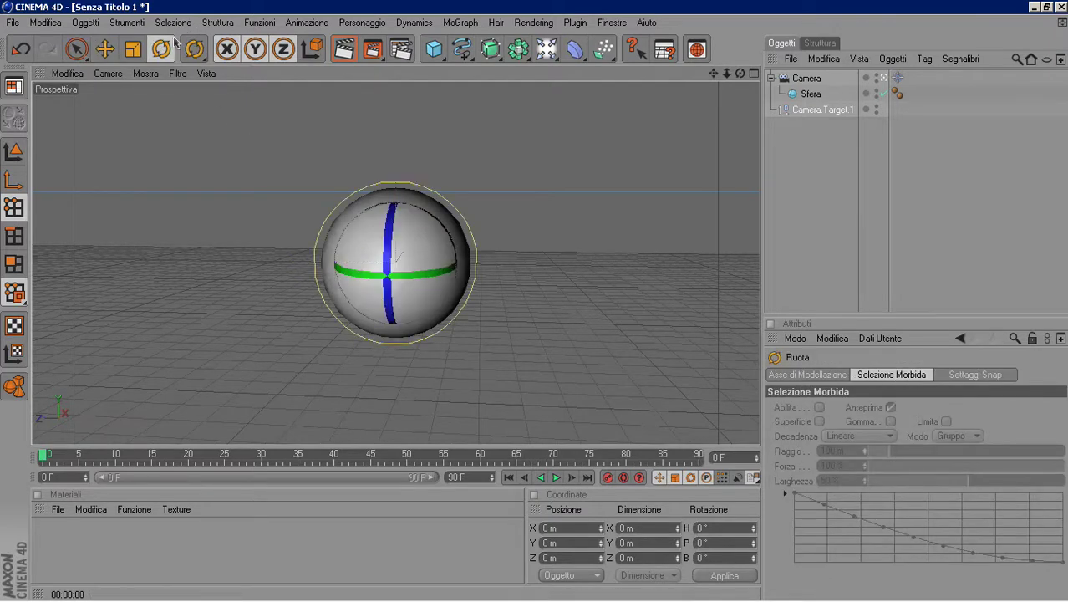
{"action": "left_click", "coordinate": [105, 52]}
{"action": "mouse_move", "coordinate": [411, 251]}
{"action": "left_mouse_down"}
{"action": "mouse_move", "coordinate": [400, 250]}
{"action": "mouse_move", "coordinate": [426, 255]}
{"action": "left_mouse_up"}
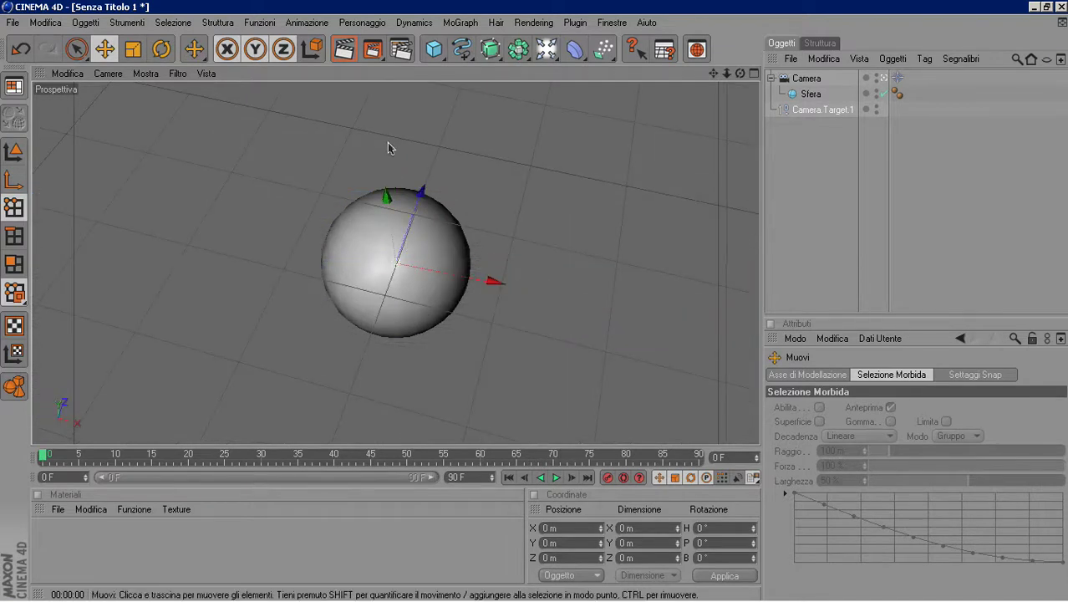
{"action": "left_click_drag", "start_coordinate": [505, 312], "coordinate": [501, 280], "text": "alt"}
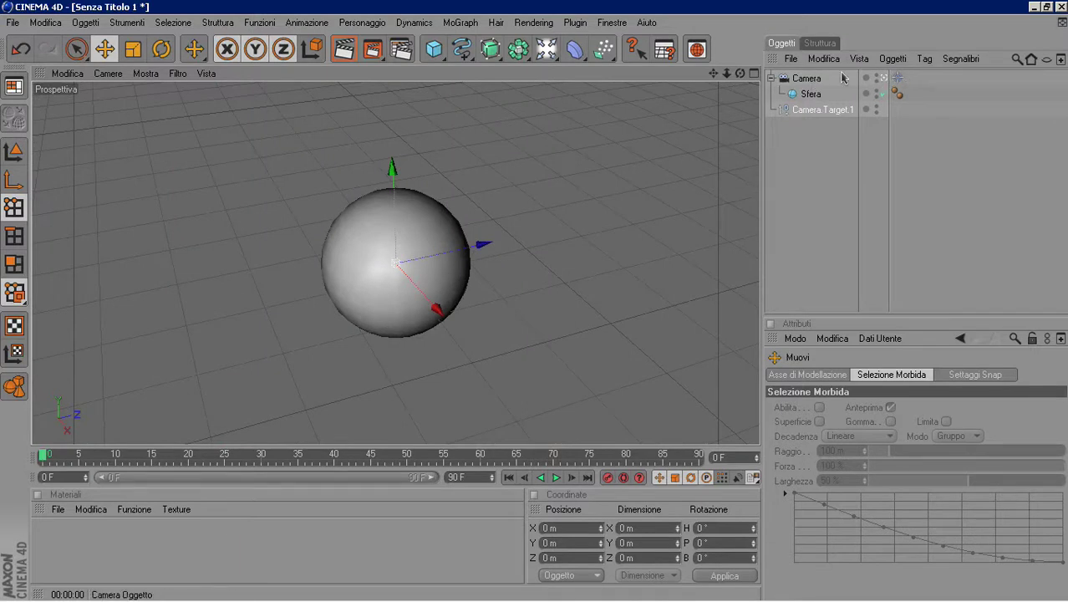
{"action": "left_click", "coordinate": [806, 78]}
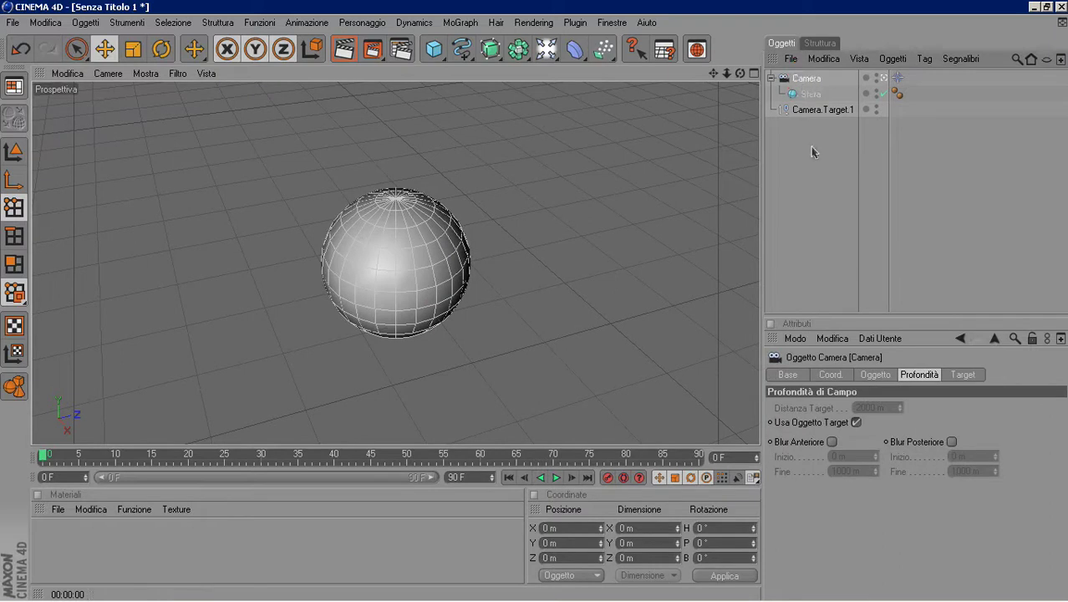
Switch the Camera's projection to Parallela, then to Sopra
{"action": "left_click", "coordinate": [876, 378]}
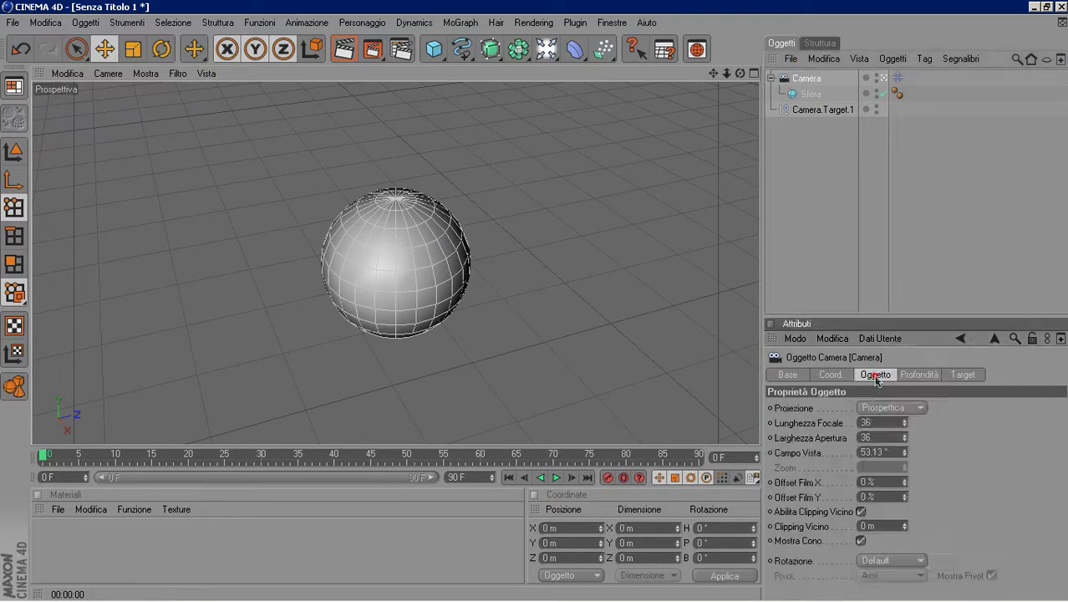
{"action": "left_click", "coordinate": [919, 408]}
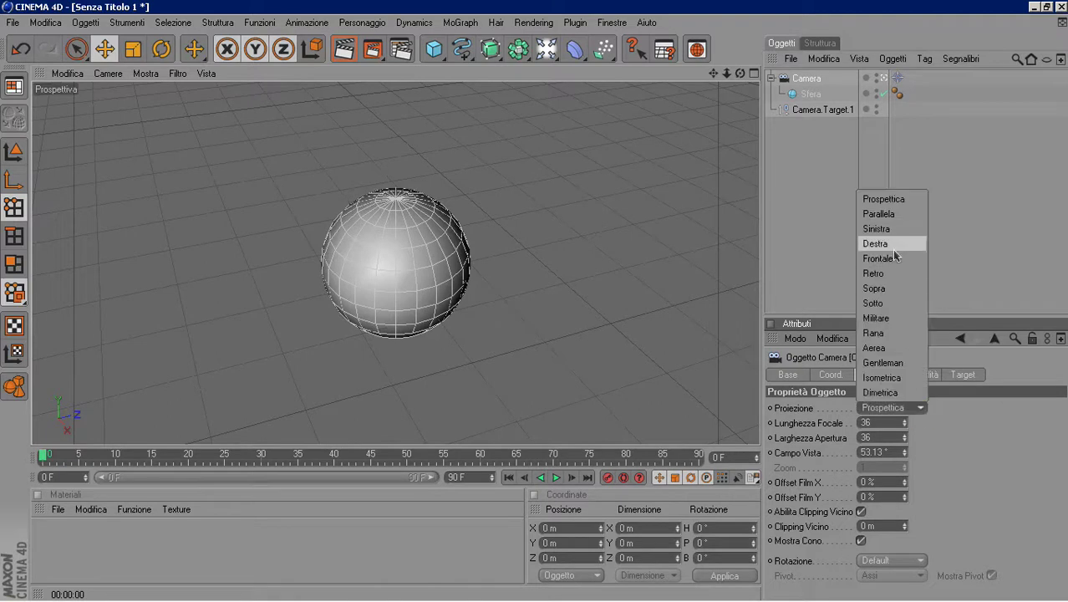
{"action": "left_click", "coordinate": [884, 216]}
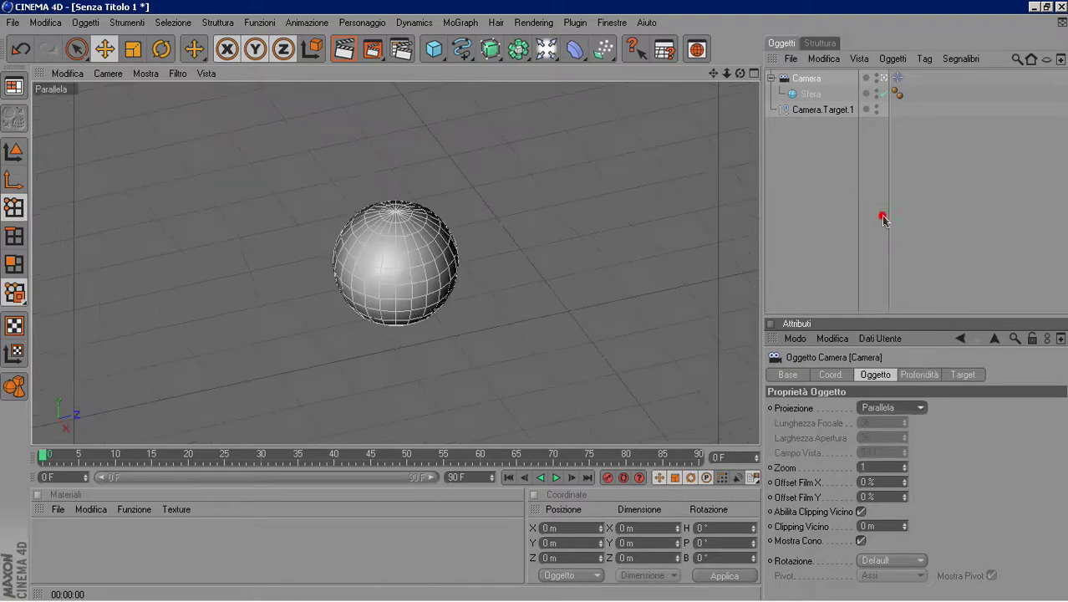
{"action": "left_click", "coordinate": [919, 408]}
{"action": "left_click", "coordinate": [886, 303]}
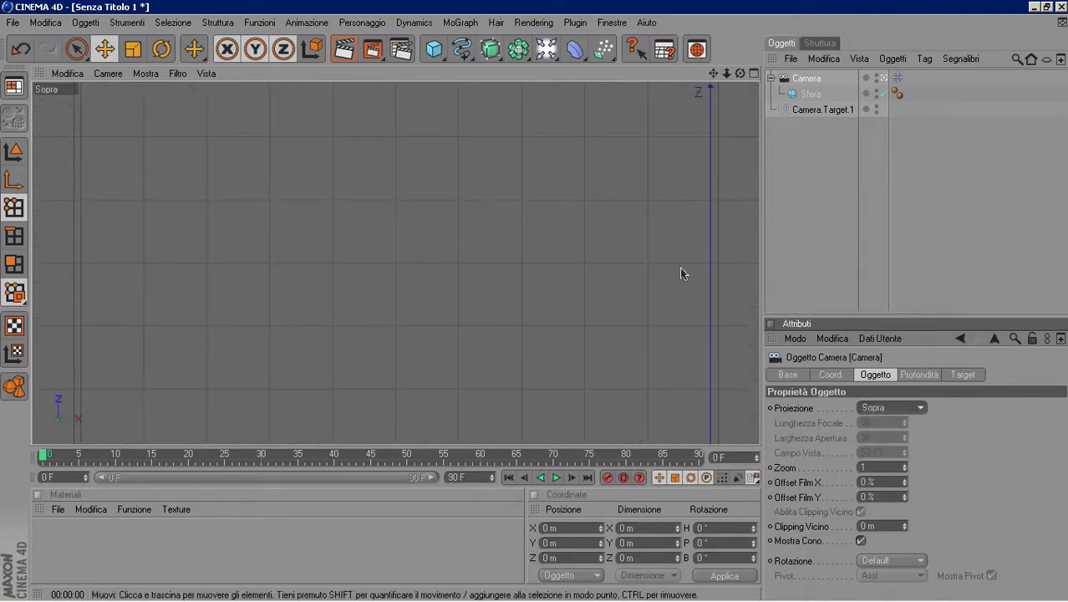
{"action": "scroll", "coordinate": [489, 218], "scroll_direction": "down", "scroll_amount": 3}
{"action": "scroll", "coordinate": [489, 219], "scroll_direction": "down", "scroll_amount": 3}
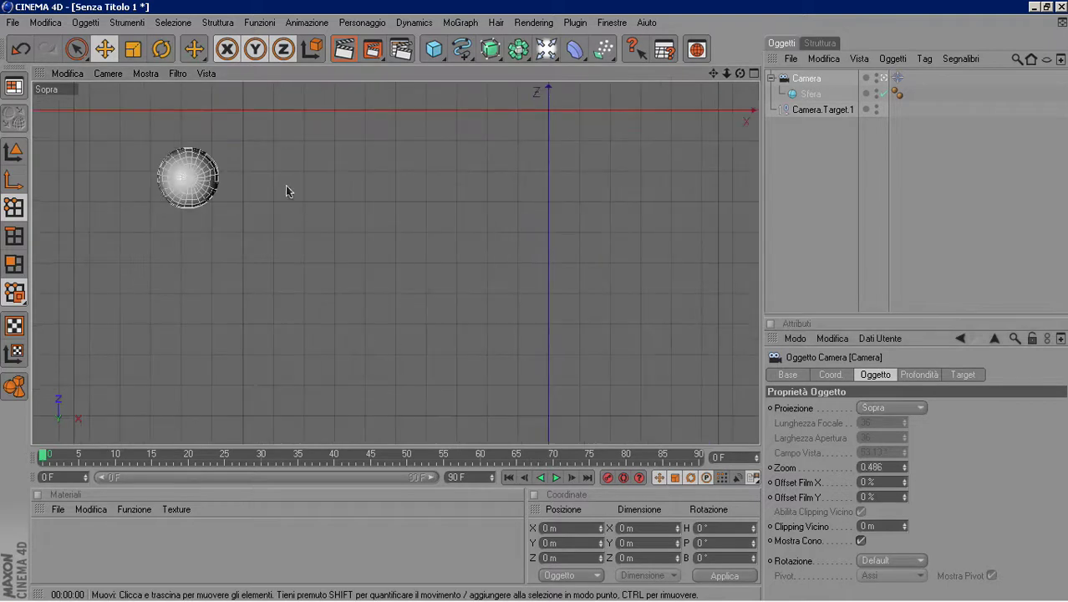
Move the camera target along the X axis
{"action": "left_click", "coordinate": [821, 109]}
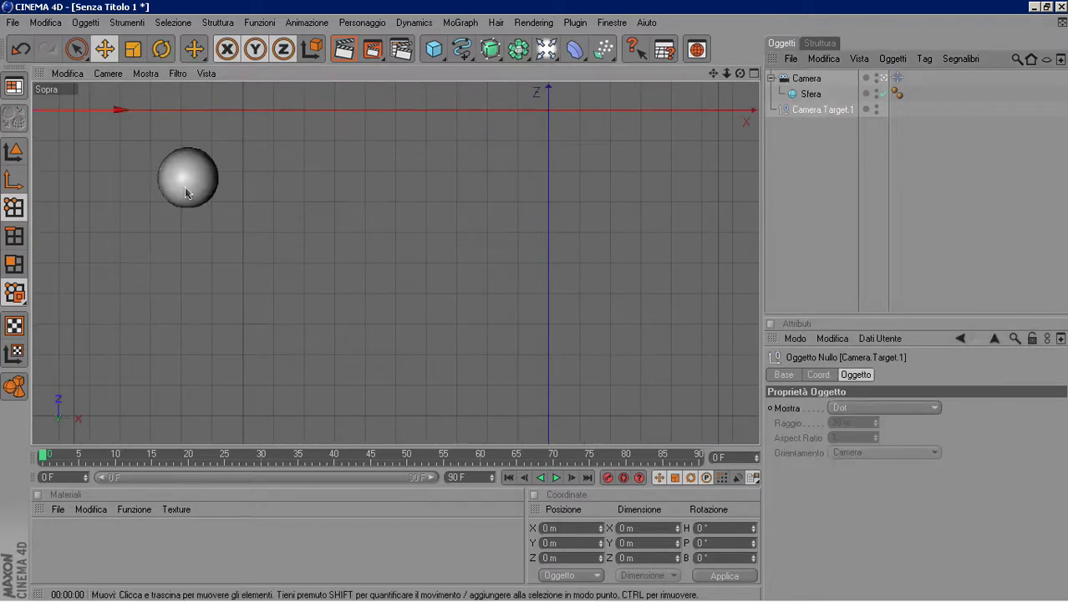
{"action": "mouse_move", "coordinate": [80, 110]}
{"action": "left_mouse_down"}
{"action": "mouse_move", "coordinate": [669, 110]}
{"action": "mouse_move", "coordinate": [246, 109]}
{"action": "left_mouse_up"}
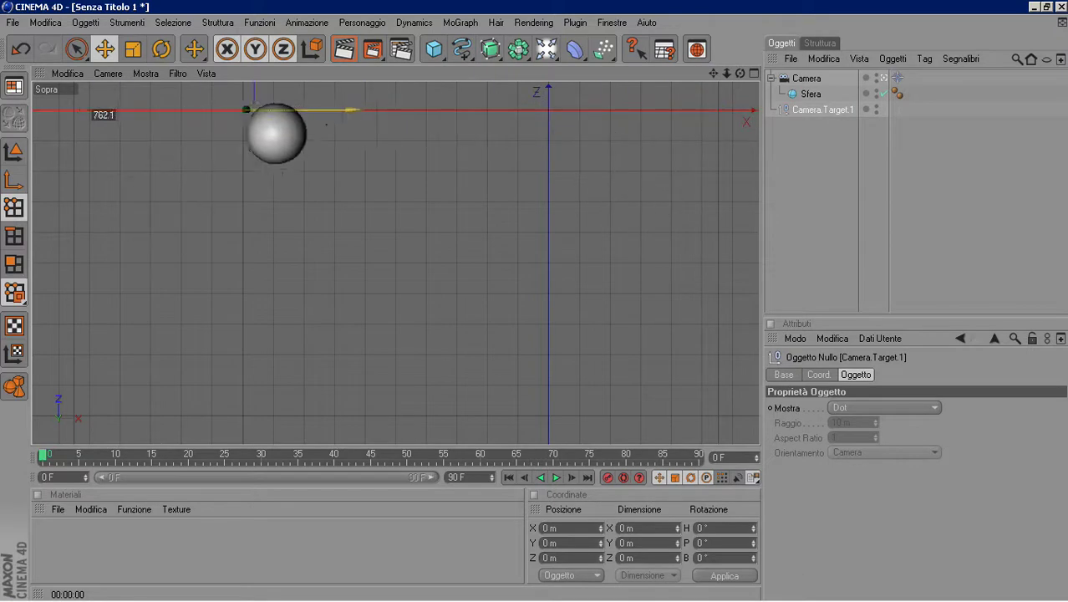
{"action": "left_click_drag", "start_coordinate": [247, 109], "coordinate": [324, 110]}
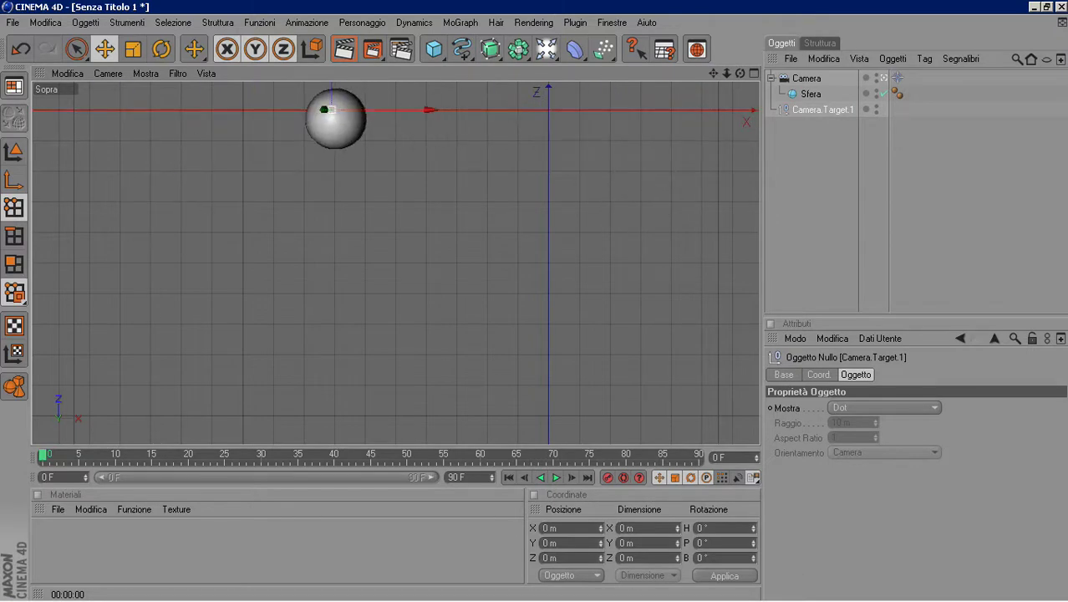
Try the Aerea projection, then return the Camera to Prospettica
{"action": "left_click", "coordinate": [807, 77]}
{"action": "left_click", "coordinate": [919, 407]}
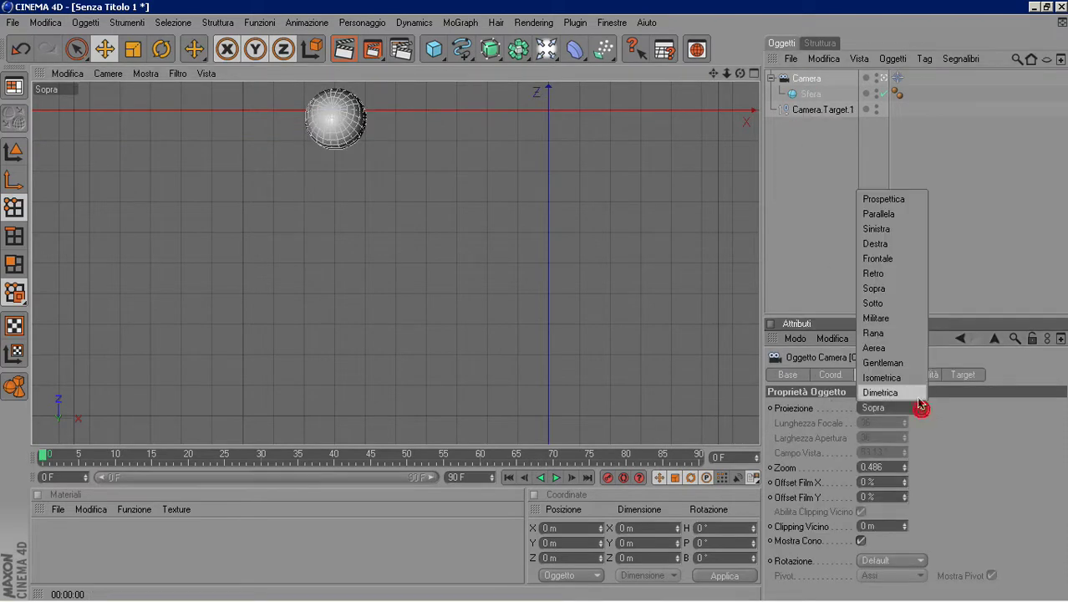
{"action": "left_click", "coordinate": [881, 351]}
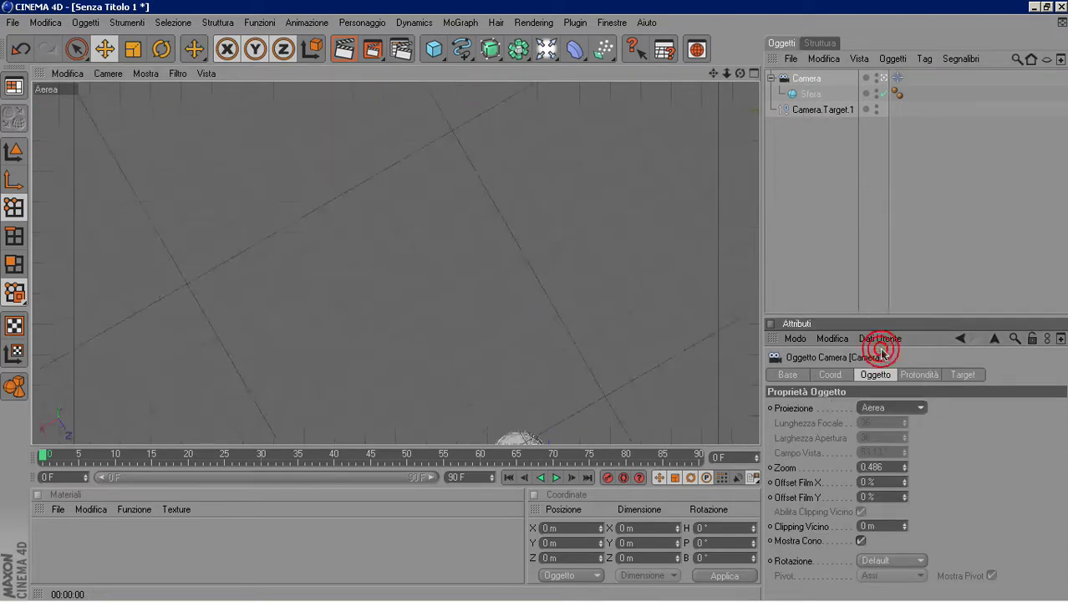
{"action": "scroll", "coordinate": [577, 167], "scroll_direction": "down", "scroll_amount": 3}
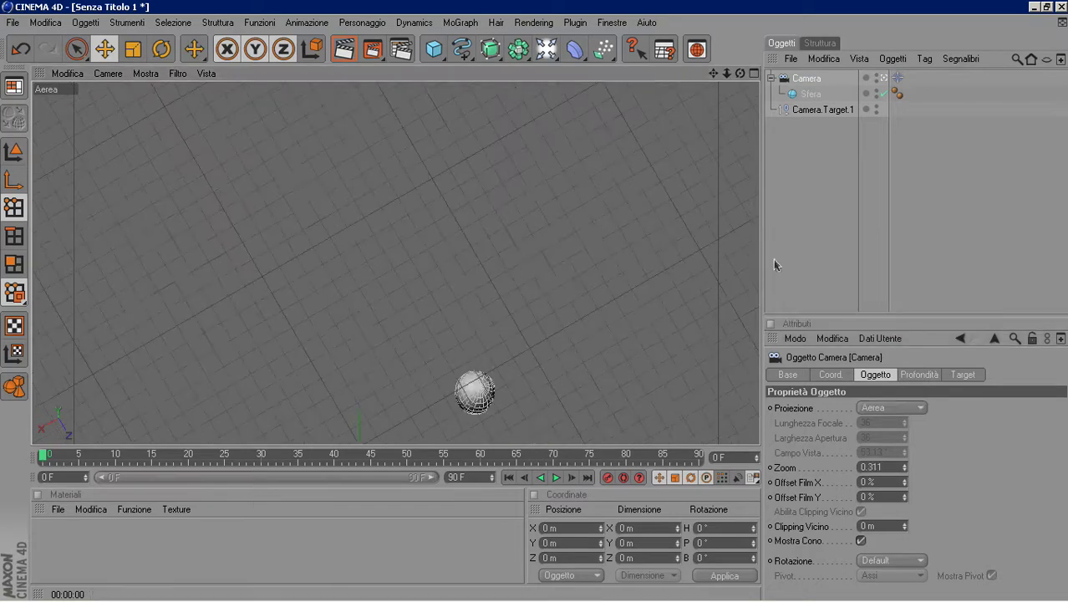
{"action": "left_click", "coordinate": [908, 407]}
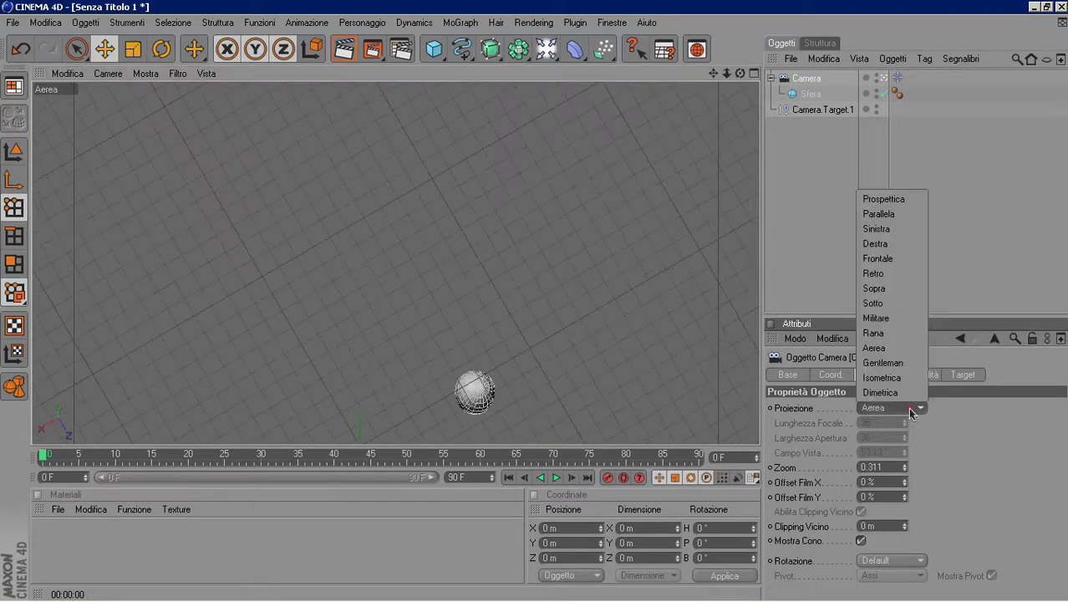
{"action": "left_click", "coordinate": [887, 201]}
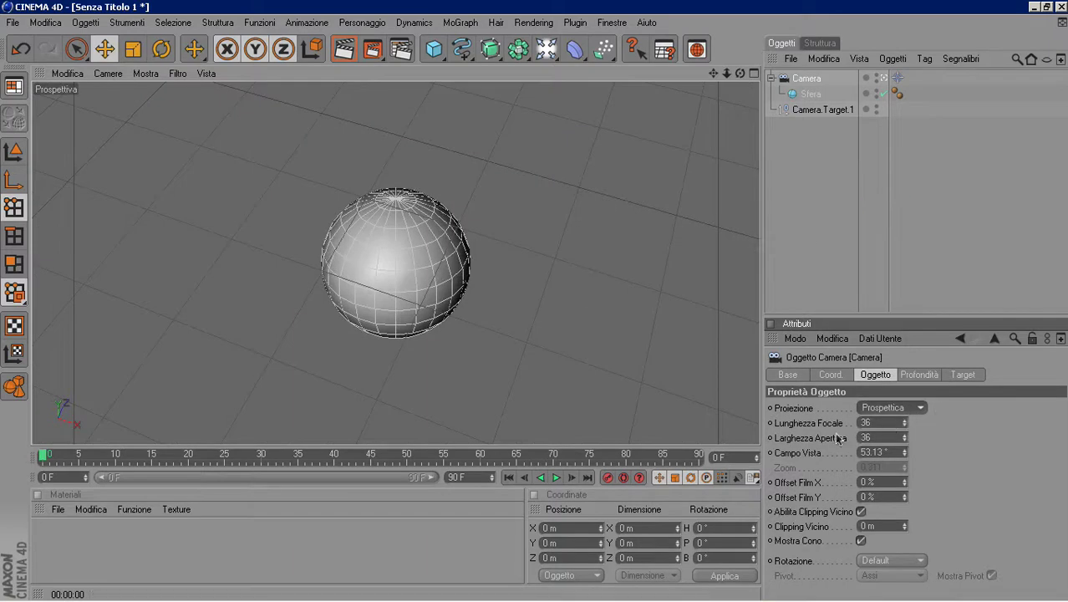
Set focal length 76.803, aperture width 45.5, field of view 33°, film offsets -4% X, 3% Y
{"action": "mouse_move", "coordinate": [903, 420]}
{"action": "left_mouse_down"}
{"action": "mouse_move", "coordinate": [904, 351]}
{"action": "mouse_move", "coordinate": [903, 422]}
{"action": "mouse_move", "coordinate": [904, 401]}
{"action": "left_mouse_up"}
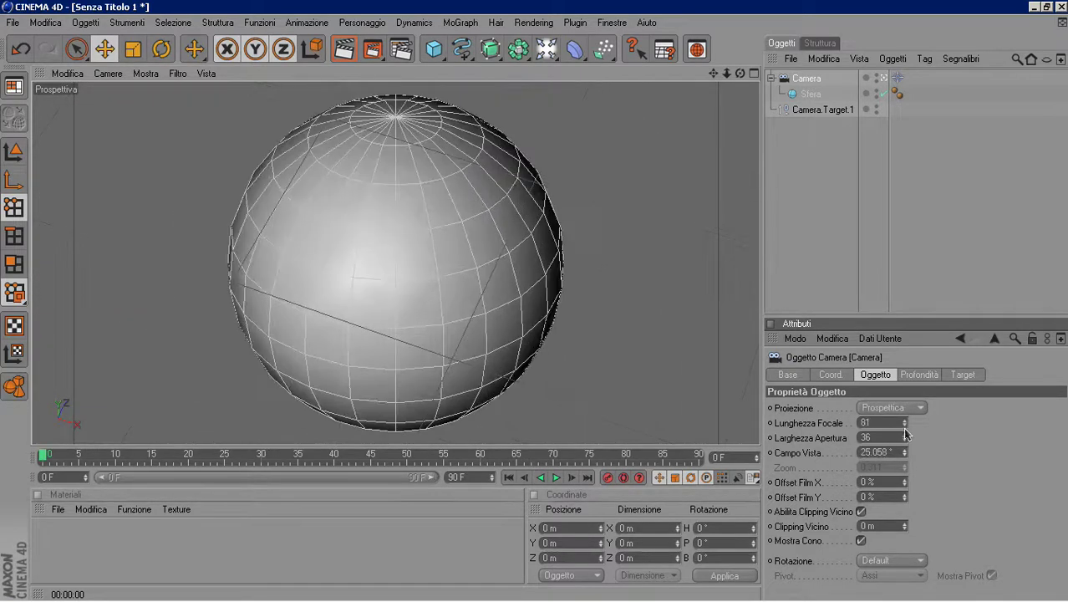
{"action": "left_click_drag", "start_coordinate": [905, 443], "coordinate": [904, 443]}
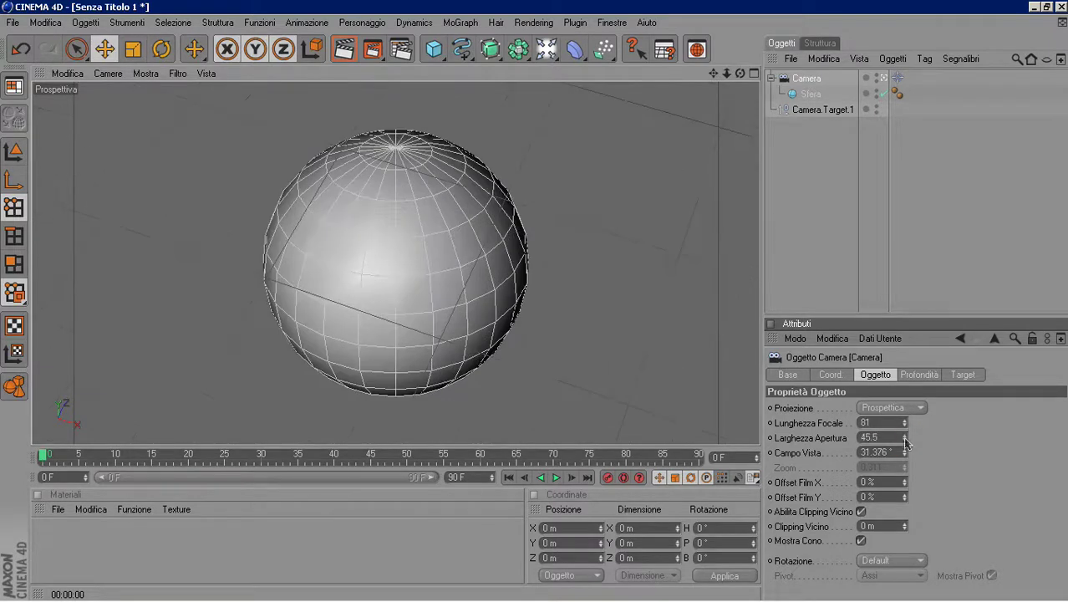
{"action": "mouse_move", "coordinate": [903, 455]}
{"action": "left_mouse_down"}
{"action": "mouse_move", "coordinate": [904, 418]}
{"action": "mouse_move", "coordinate": [908, 454]}
{"action": "left_mouse_up"}
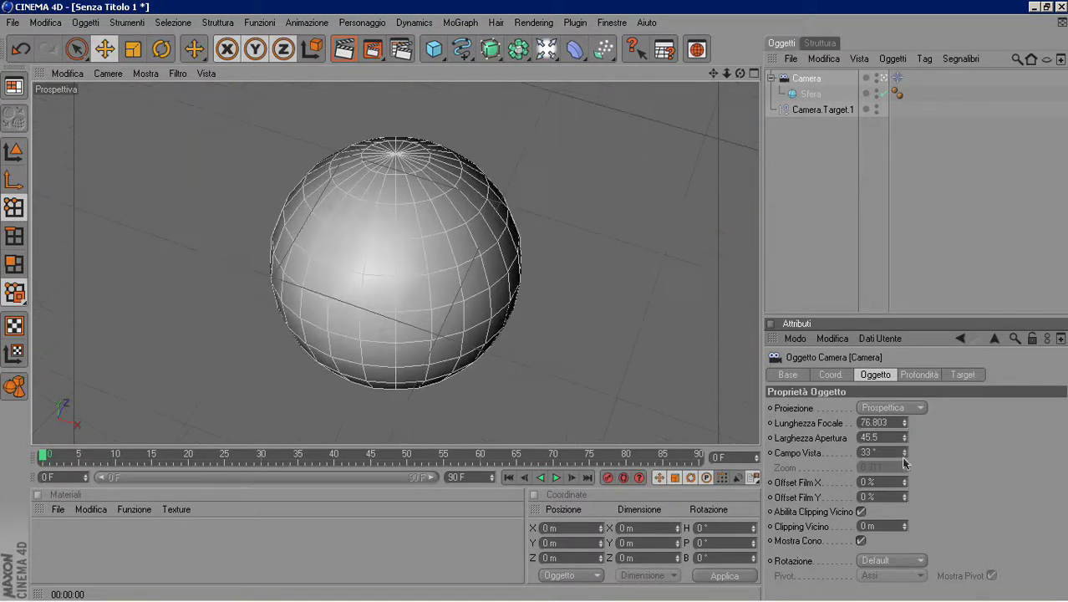
{"action": "mouse_move", "coordinate": [904, 483]}
{"action": "left_mouse_down"}
{"action": "mouse_move", "coordinate": [904, 456]}
{"action": "mouse_move", "coordinate": [904, 499]}
{"action": "left_mouse_up"}
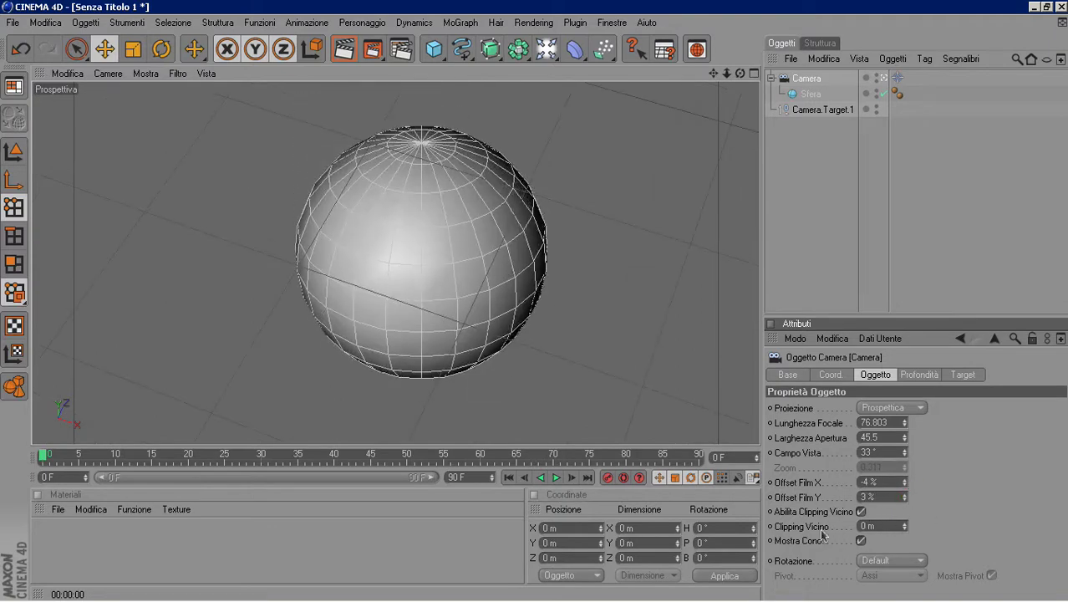
Show the Camera's Profondità tab with the target object as focus distance
{"action": "left_click", "coordinate": [922, 376]}
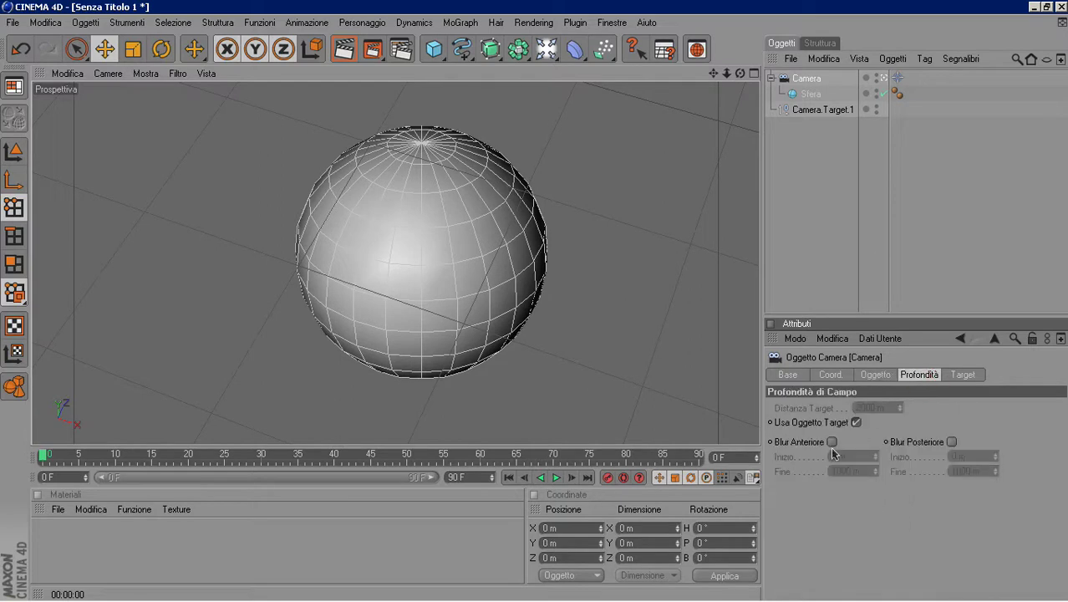